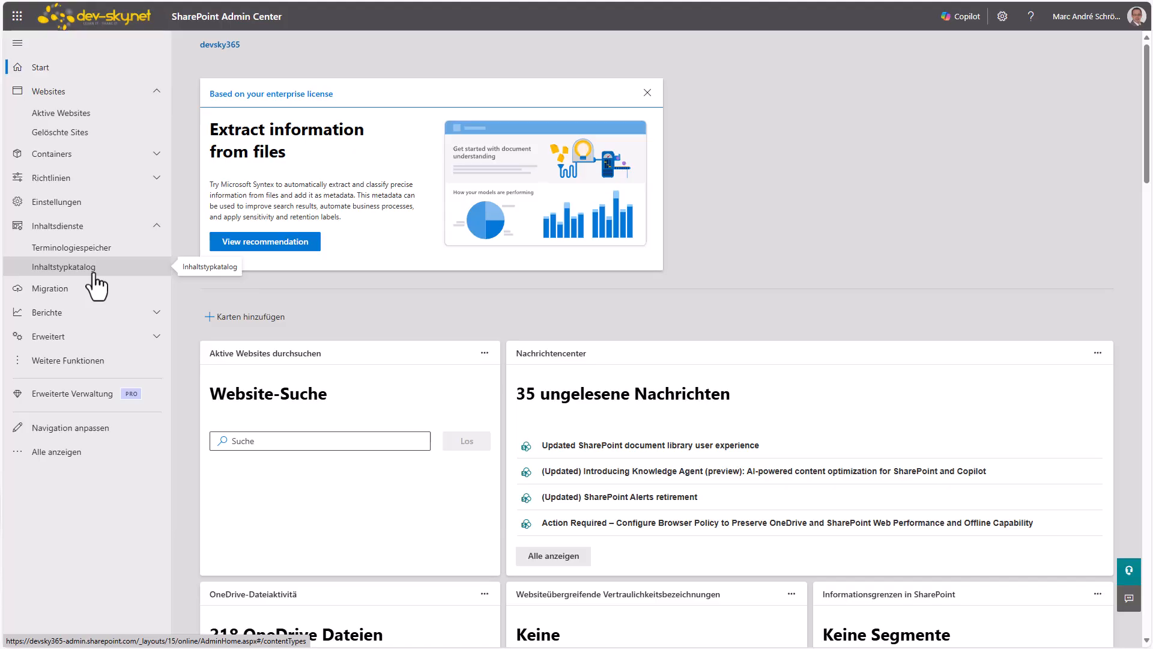
Step: Start a new content type named CompanyBaseDocument in the content type catalog
left_click(94, 274)
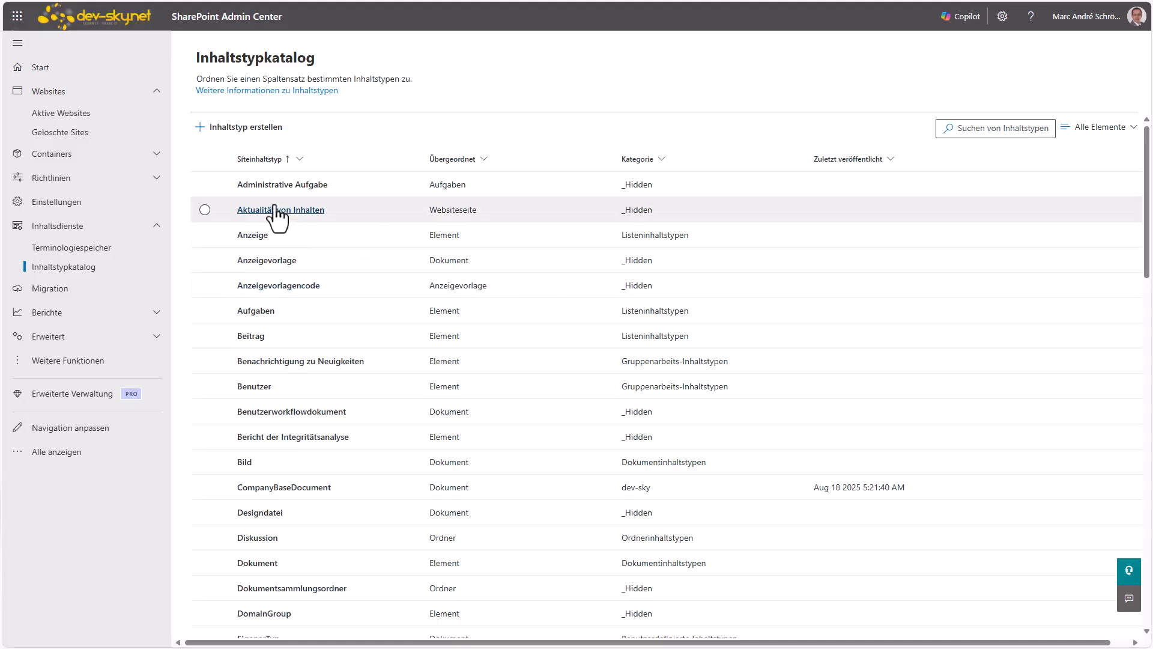
left_click(262, 143)
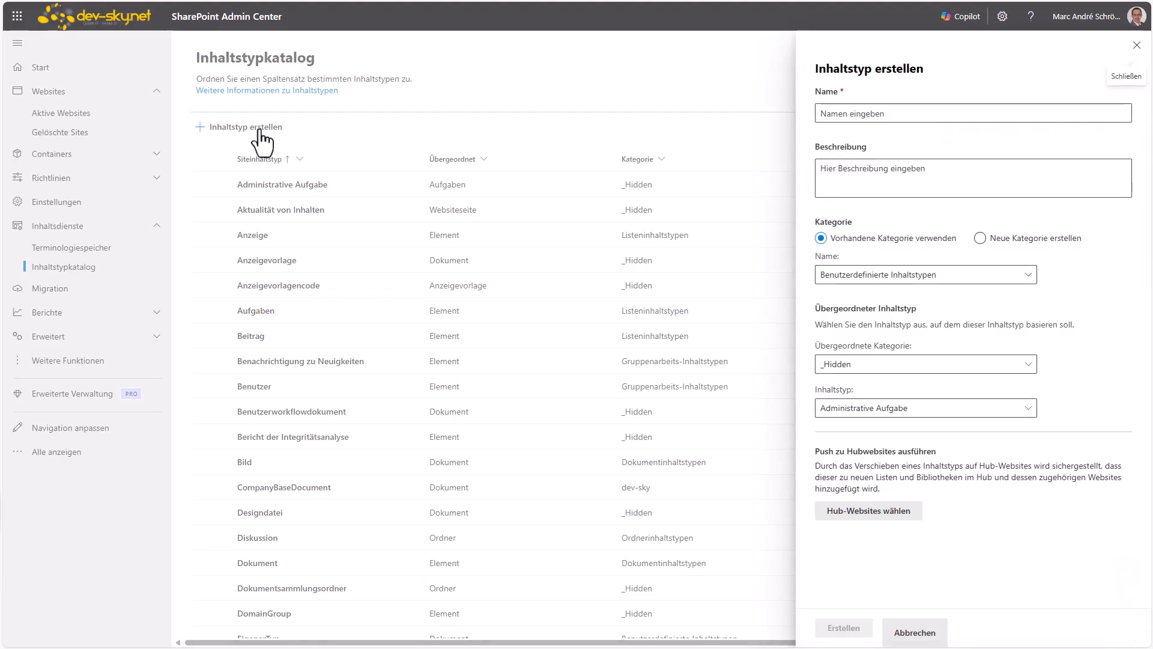
left_click(878, 114)
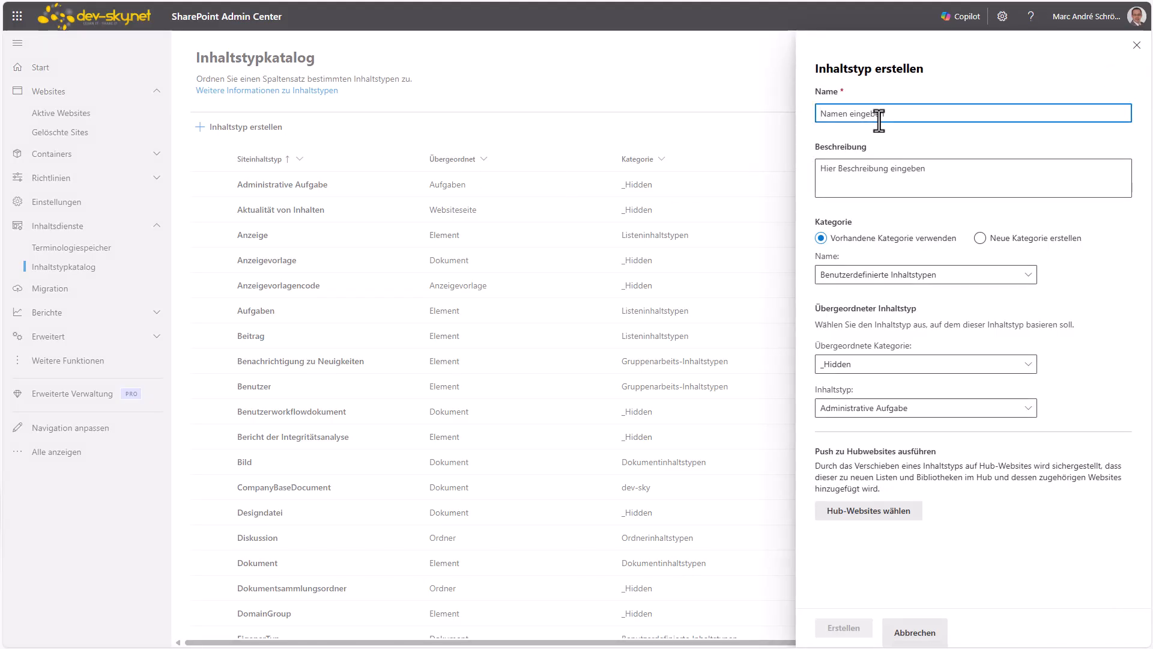
type("CompanyBaseDocument")
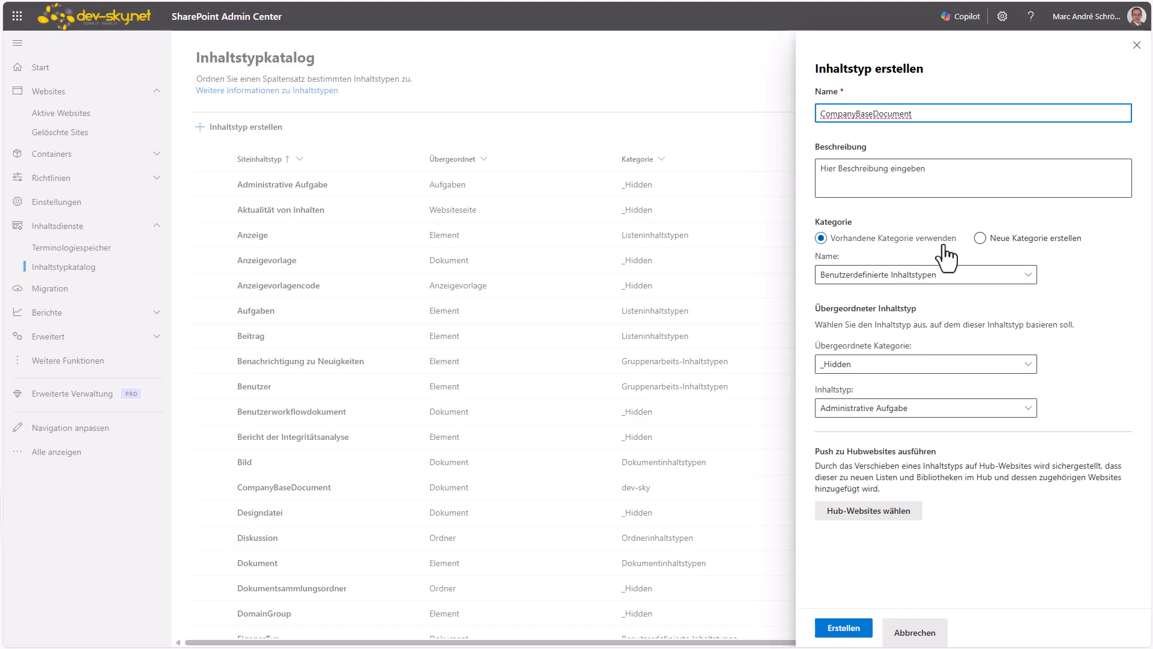
Step: Assign the new content type to a newly created category named CompanyDemo
left_click(980, 239)
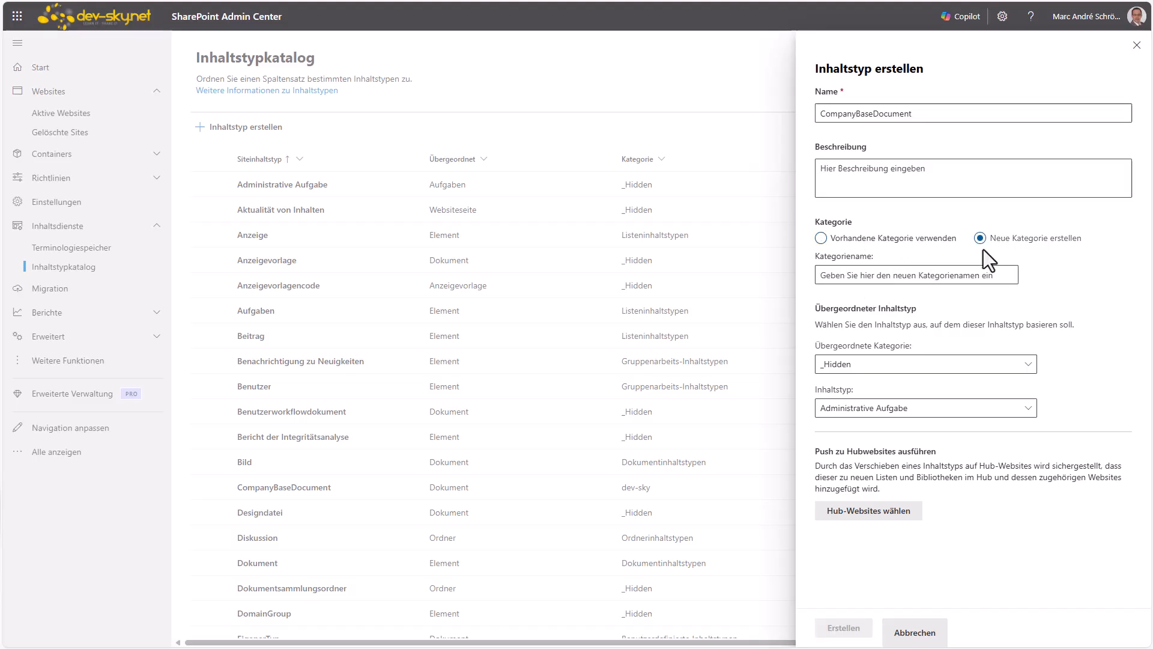
left_click(913, 275)
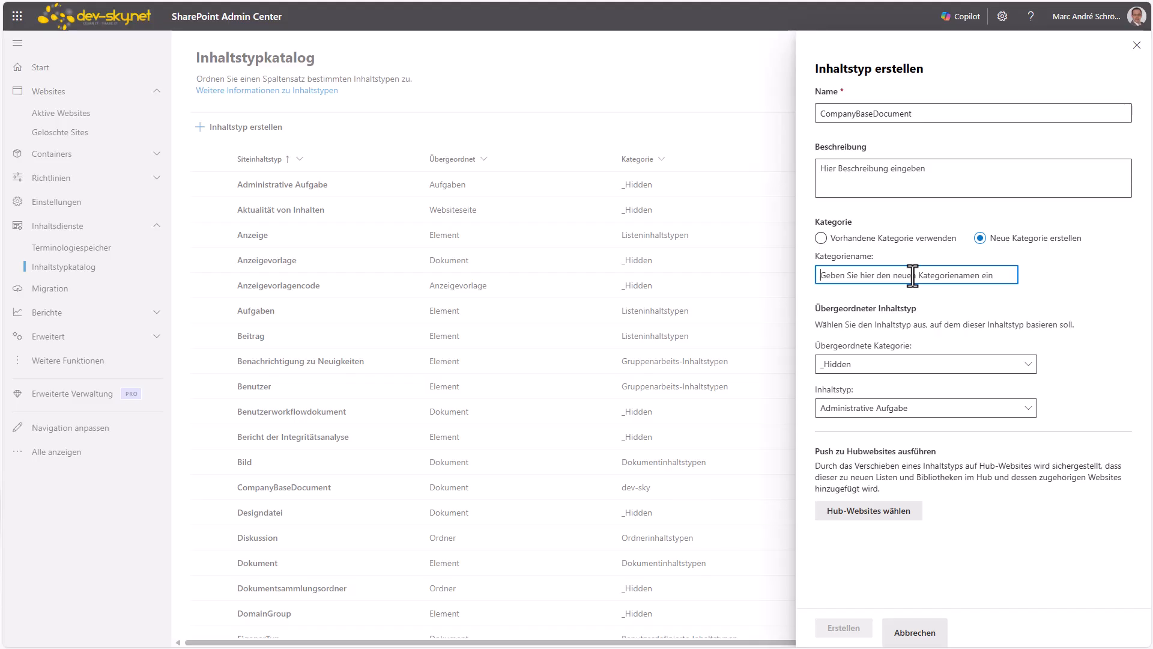
type("Comp")
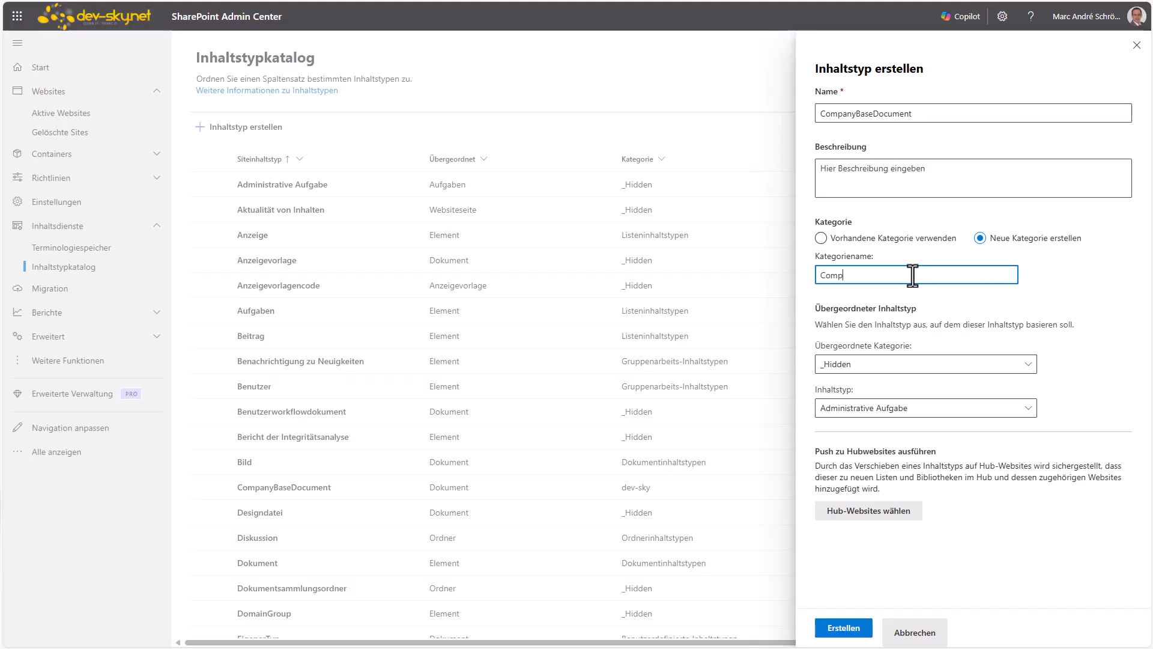
type("anyDemo")
Step: Base the content type on Dokument from the Dokumentinhaltstypen category and create it
left_click(900, 366)
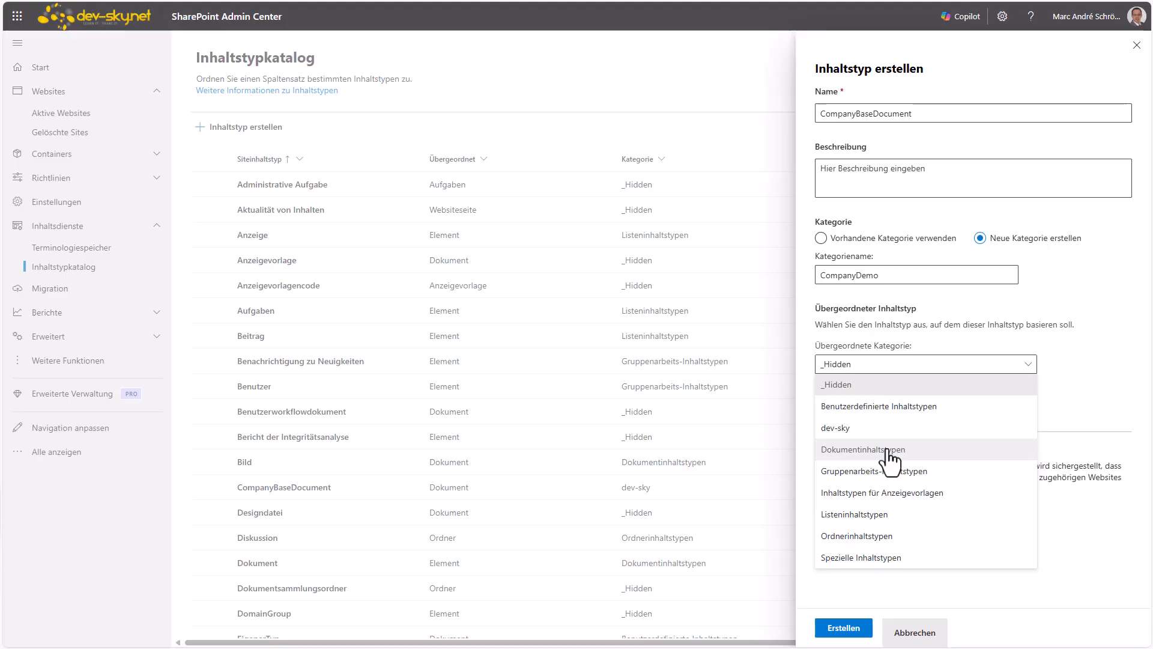
left_click(887, 450)
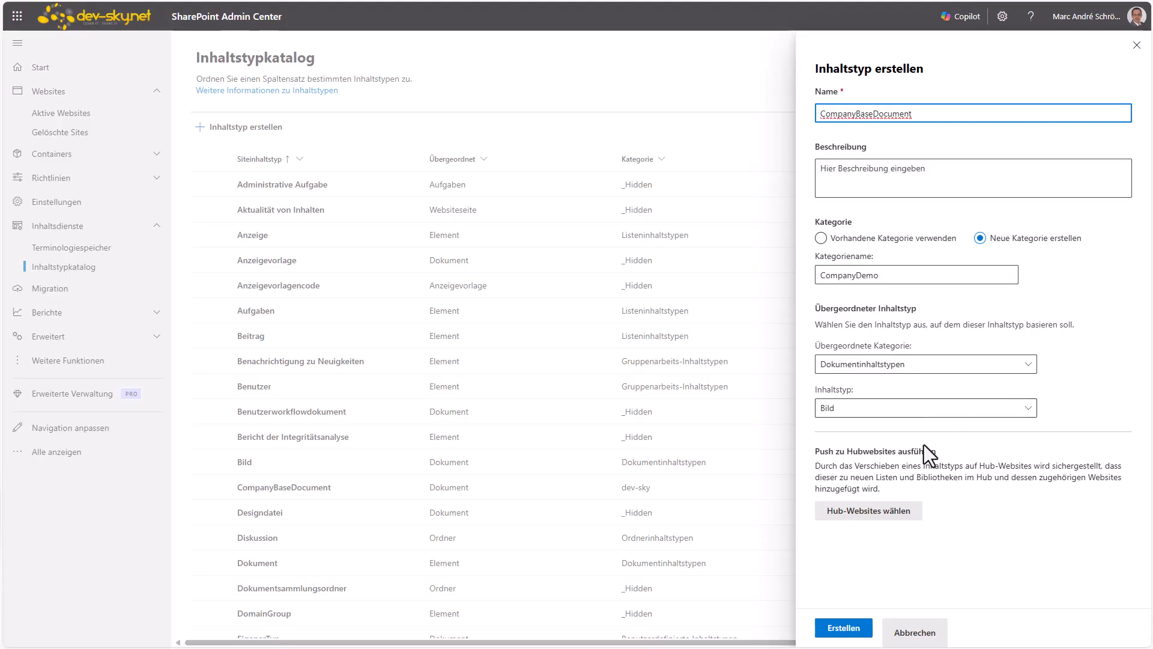
left_click(883, 408)
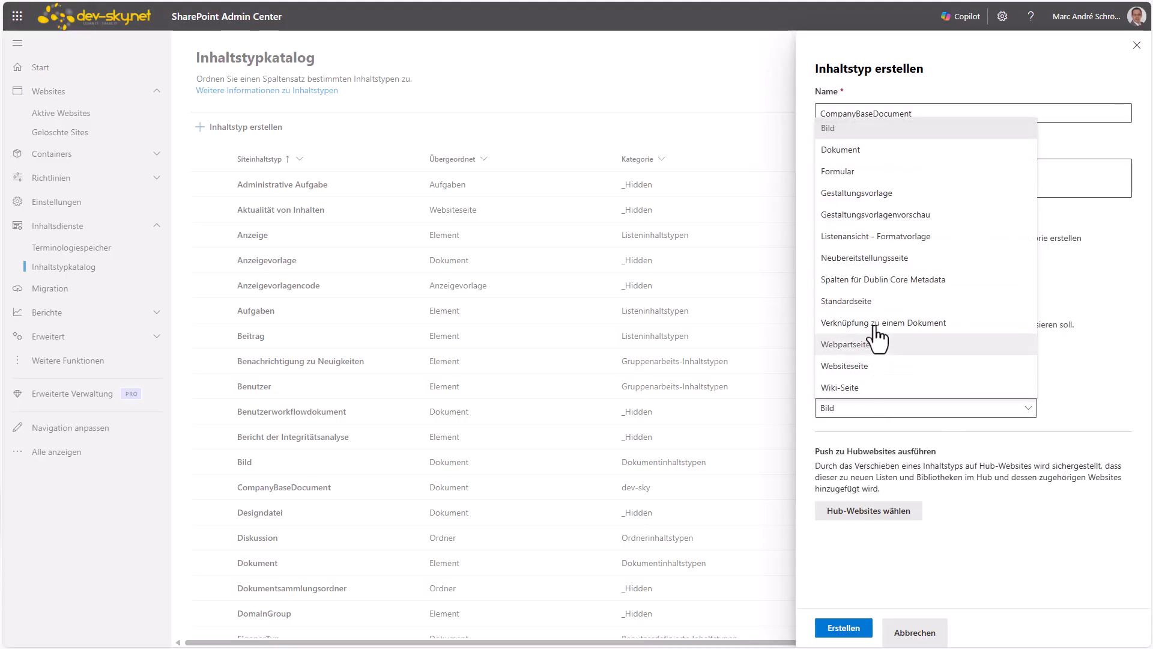
left_click(856, 151)
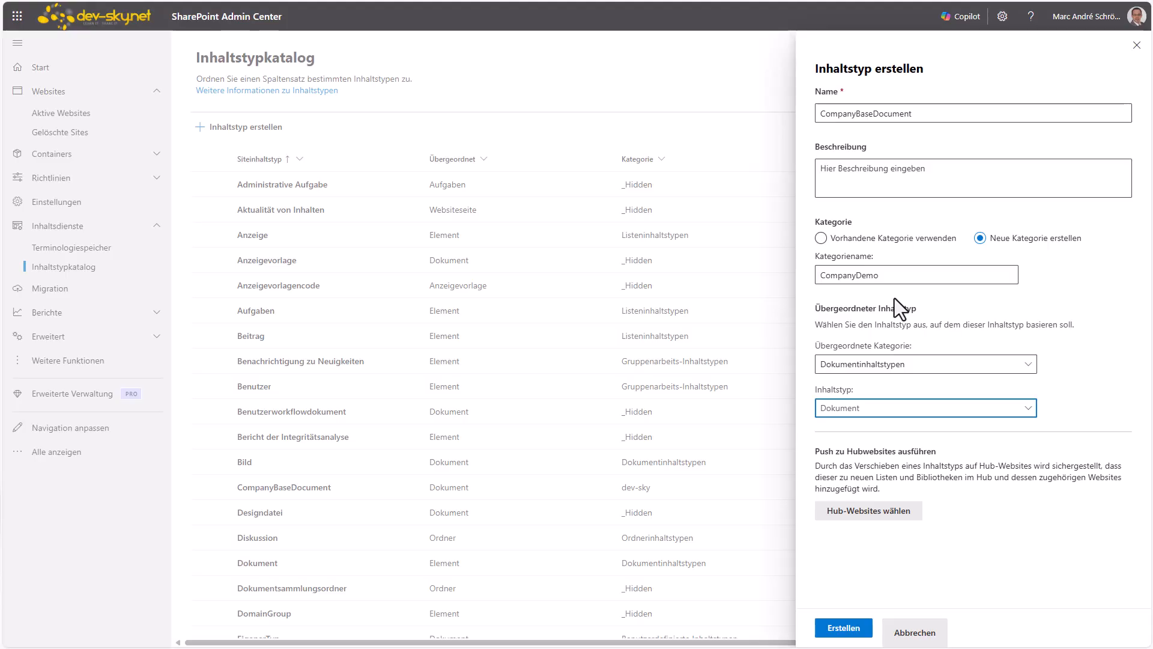
left_click(845, 628)
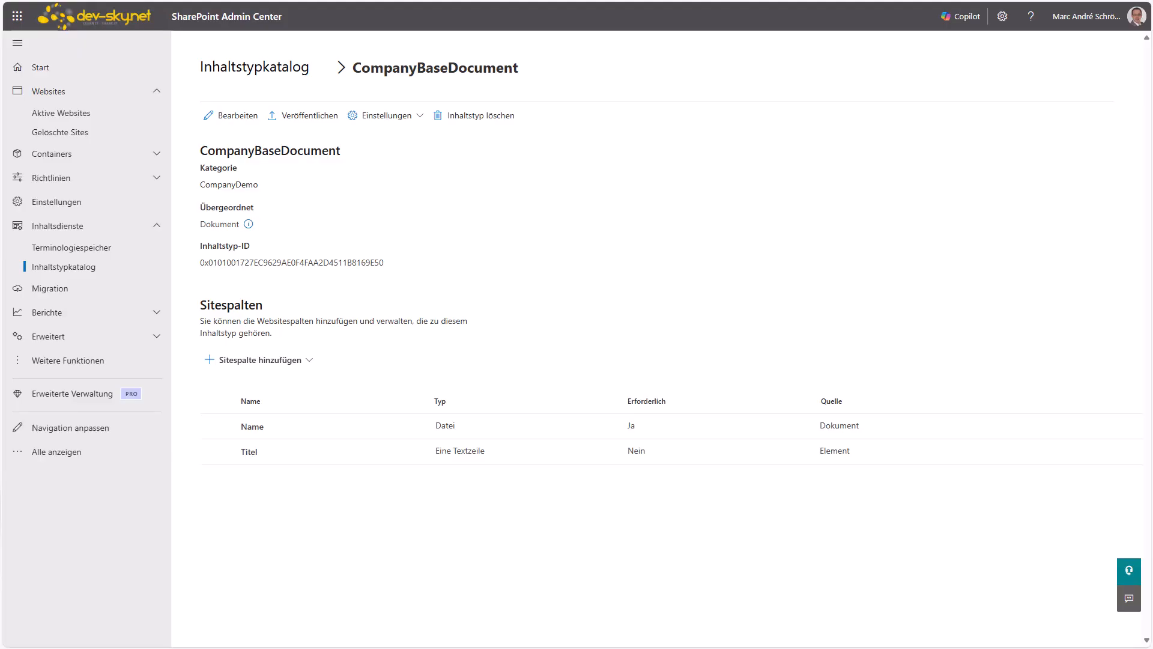
Step: Start another content type in the catalog named IT and assign it to the existing category CompanyDemo
left_click(207, 69)
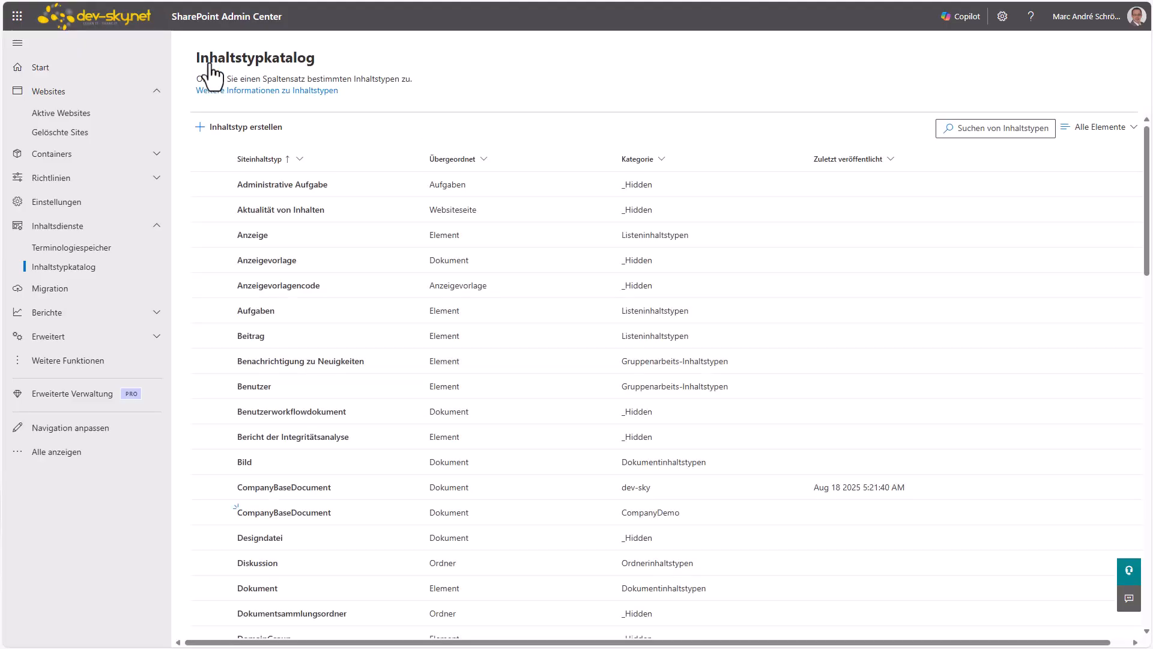
left_click(259, 129)
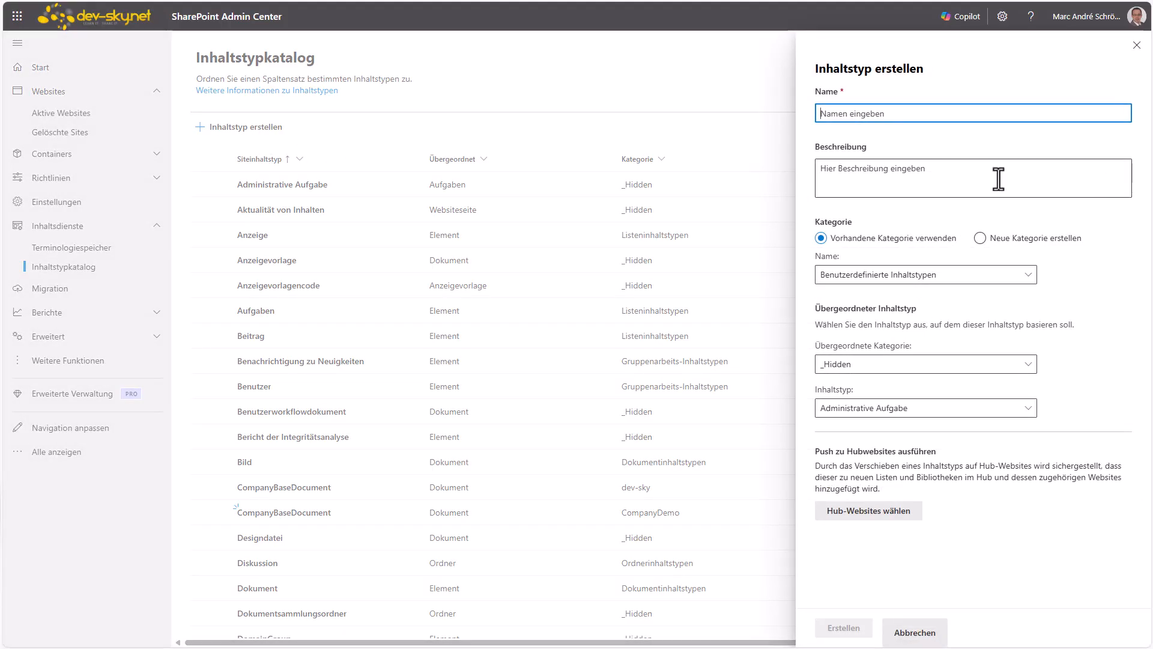
type("IT")
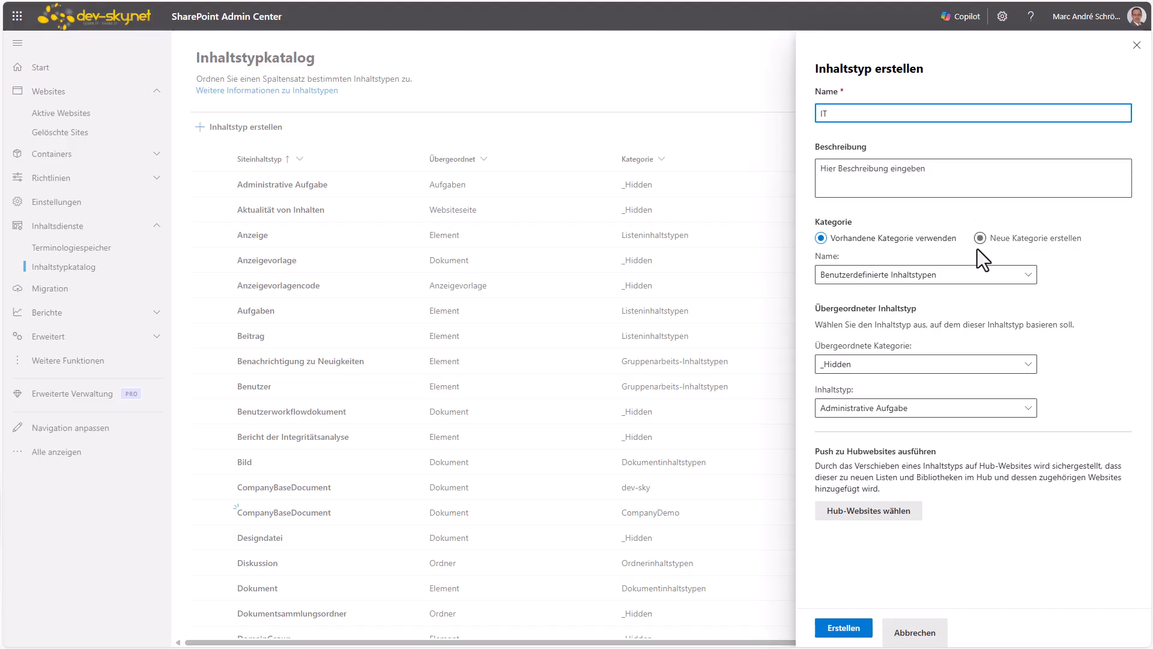
left_click(907, 276)
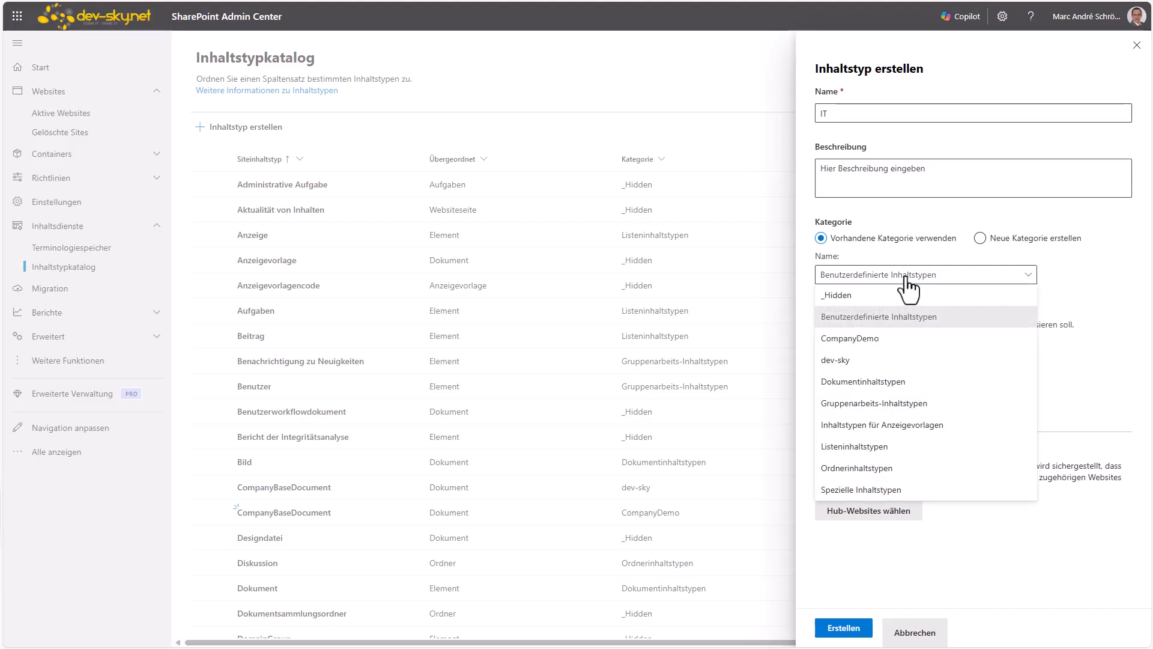
left_click(863, 339)
Step: Base the IT content type on CompanyBaseDocument from the parent category CompanyDemo and create it
left_click(875, 366)
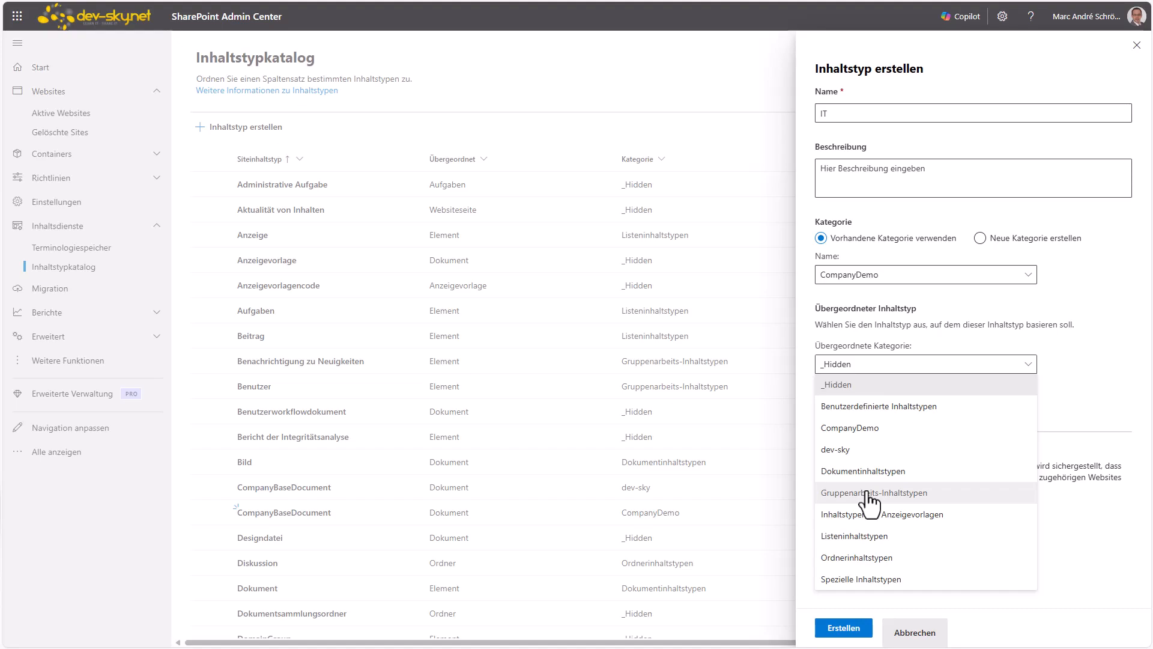
left_click(877, 427)
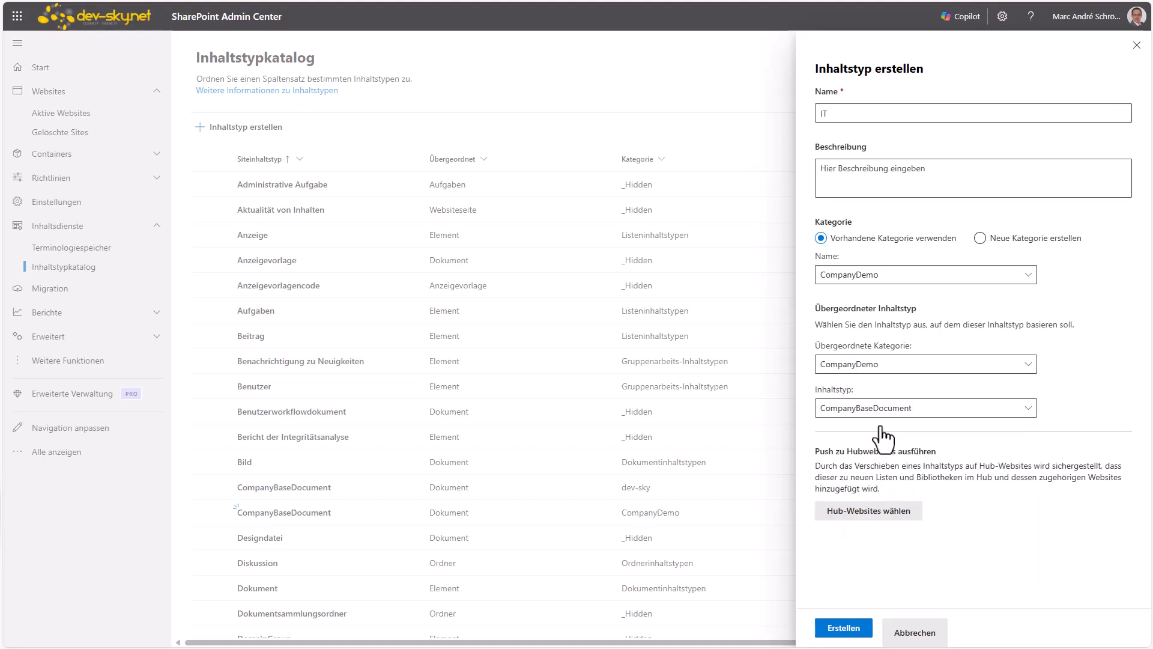
left_click(917, 413)
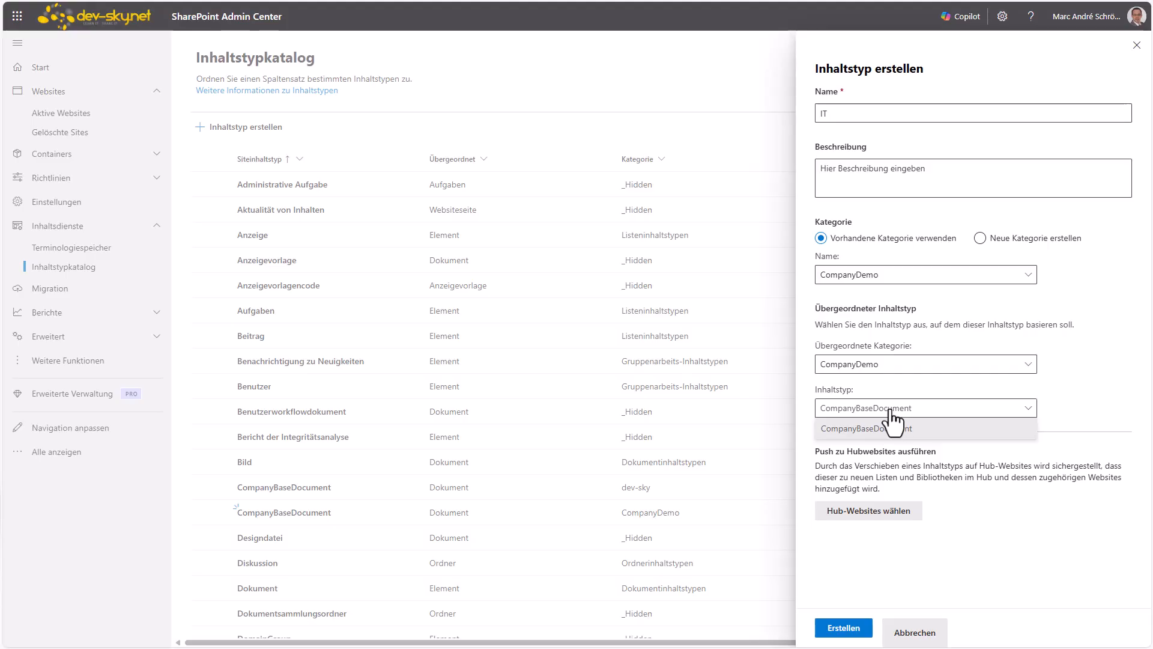
left_click(1071, 306)
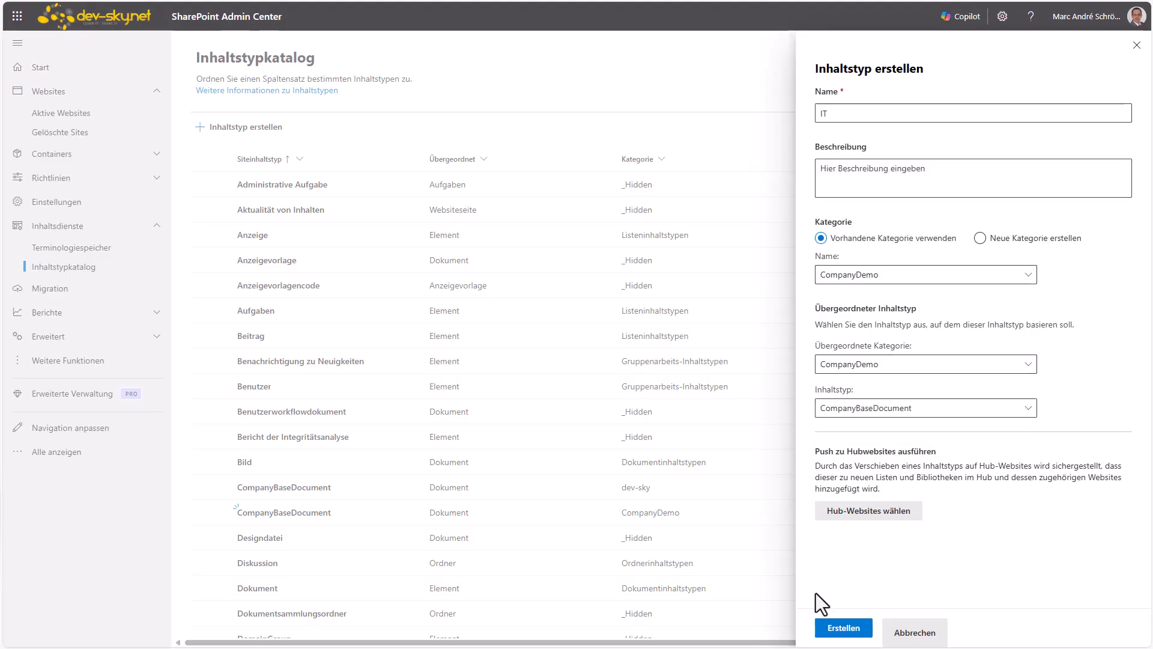
left_click(855, 631)
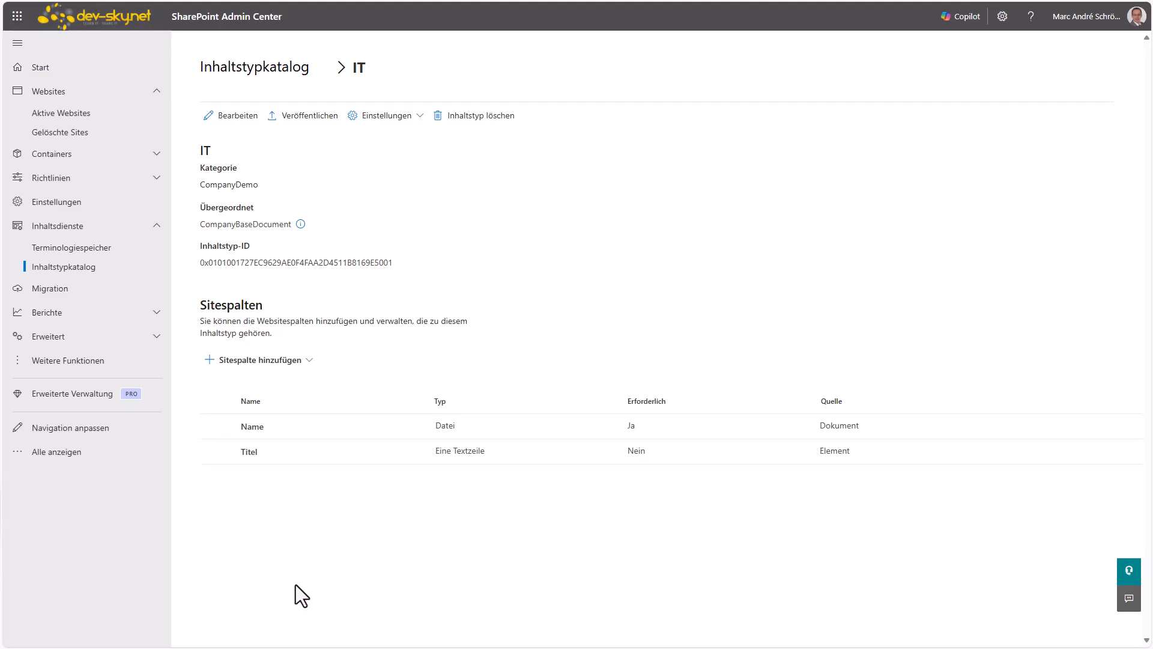
mouse_move(258, 647)
left_click(258, 609)
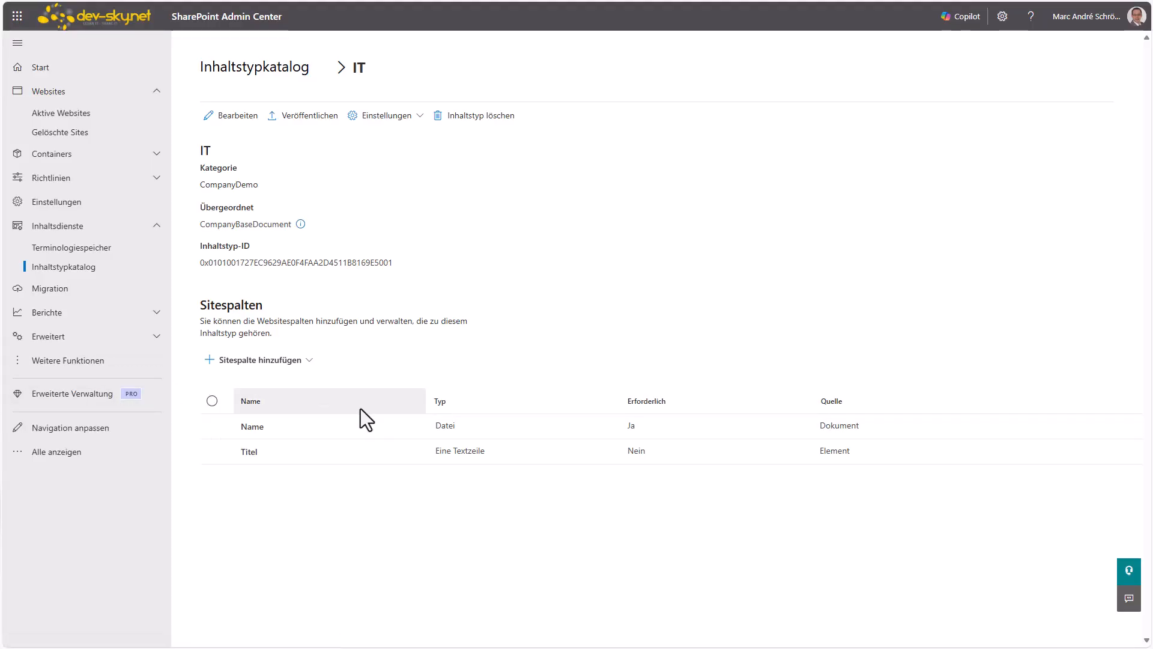
Step: Start a new site column named Systemname for the IT content type with the description "Please enter the full name and the manufacturer of the software"
left_click(281, 362)
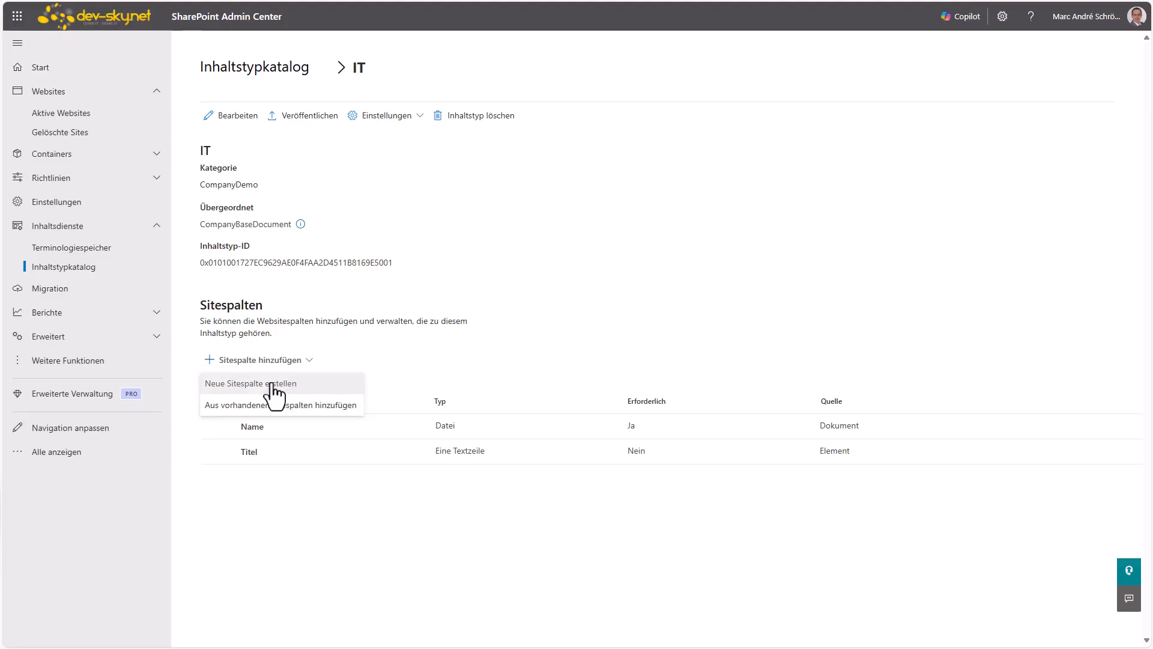
left_click(274, 384)
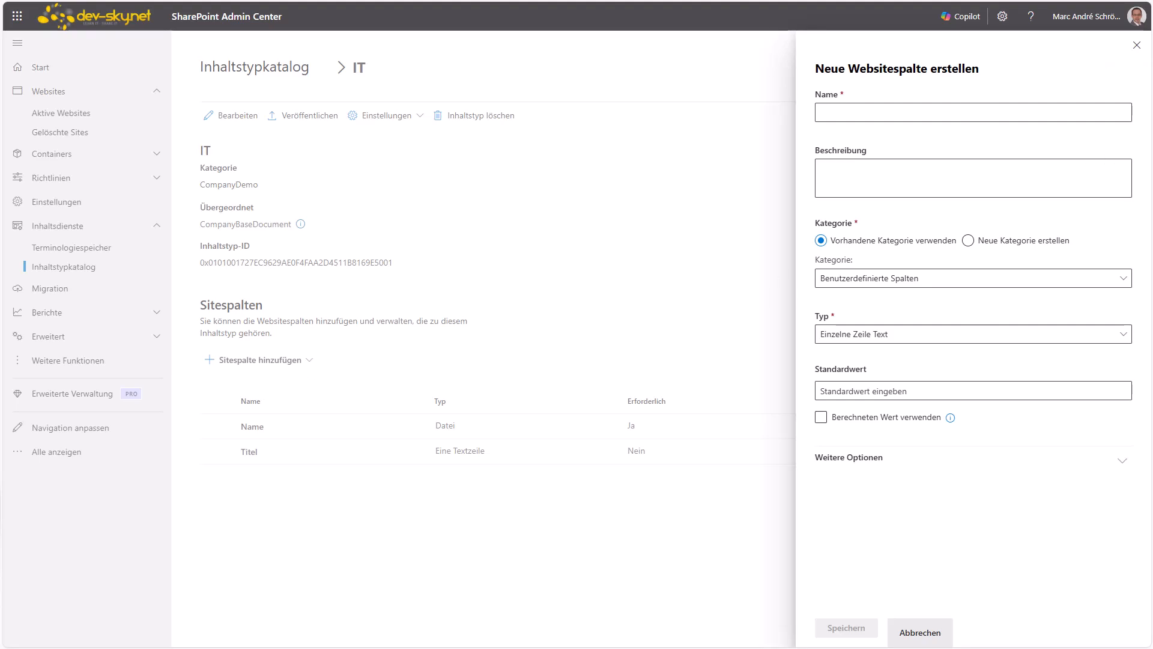
left_click(859, 114)
type("Systemname")
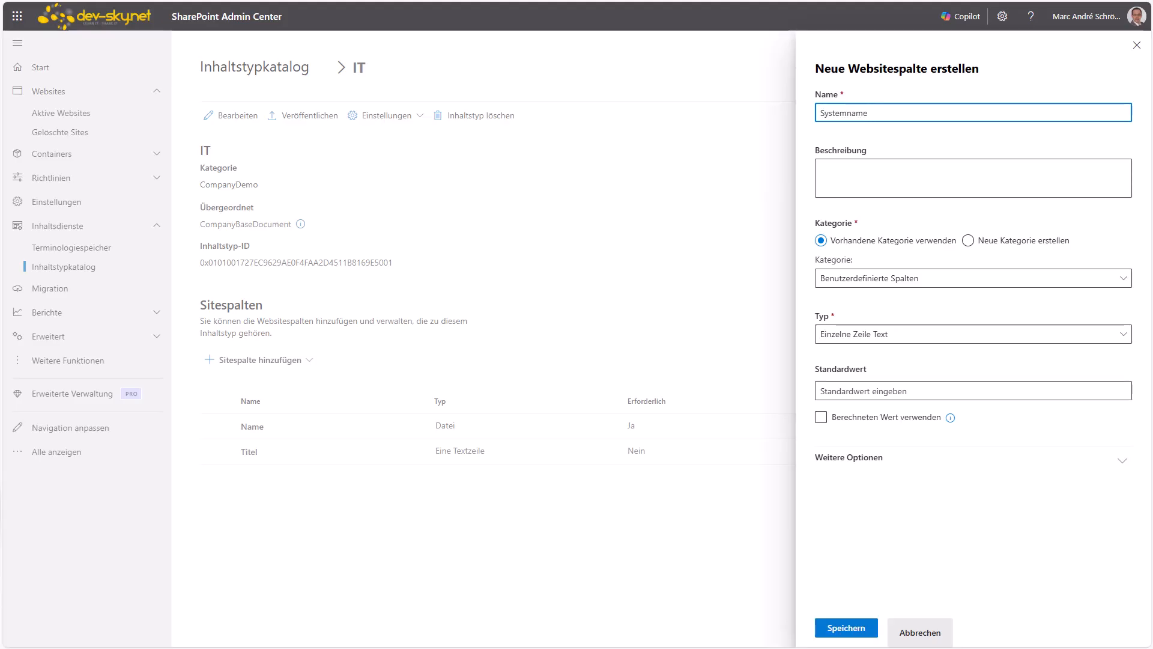
left_click(916, 173)
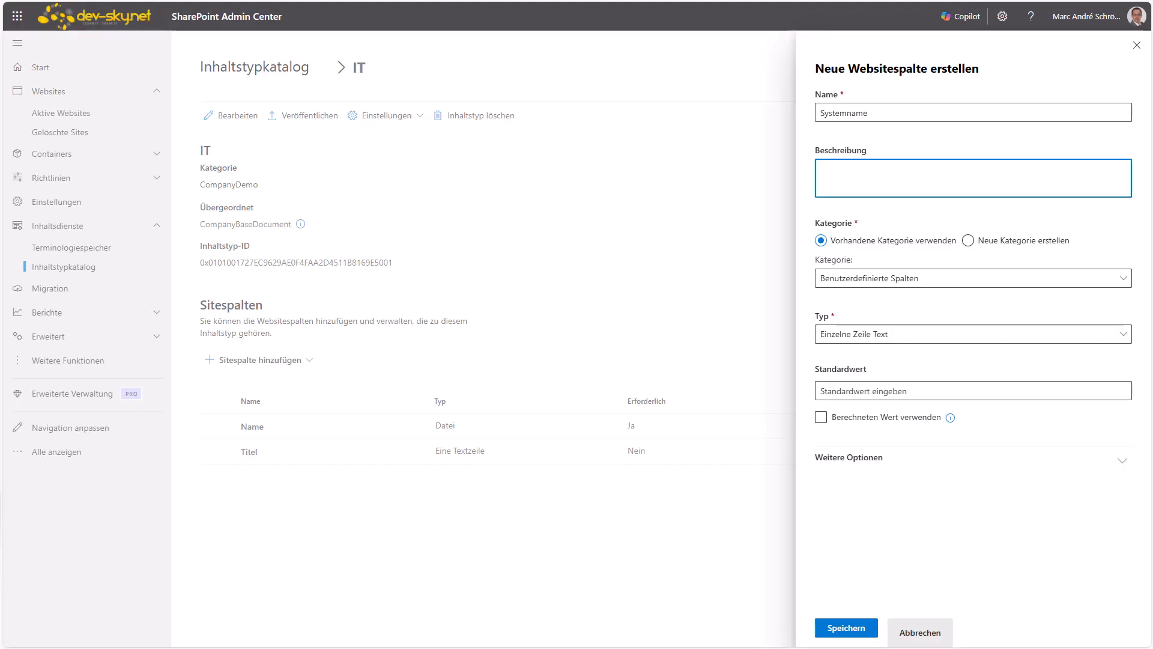
key("Tab")
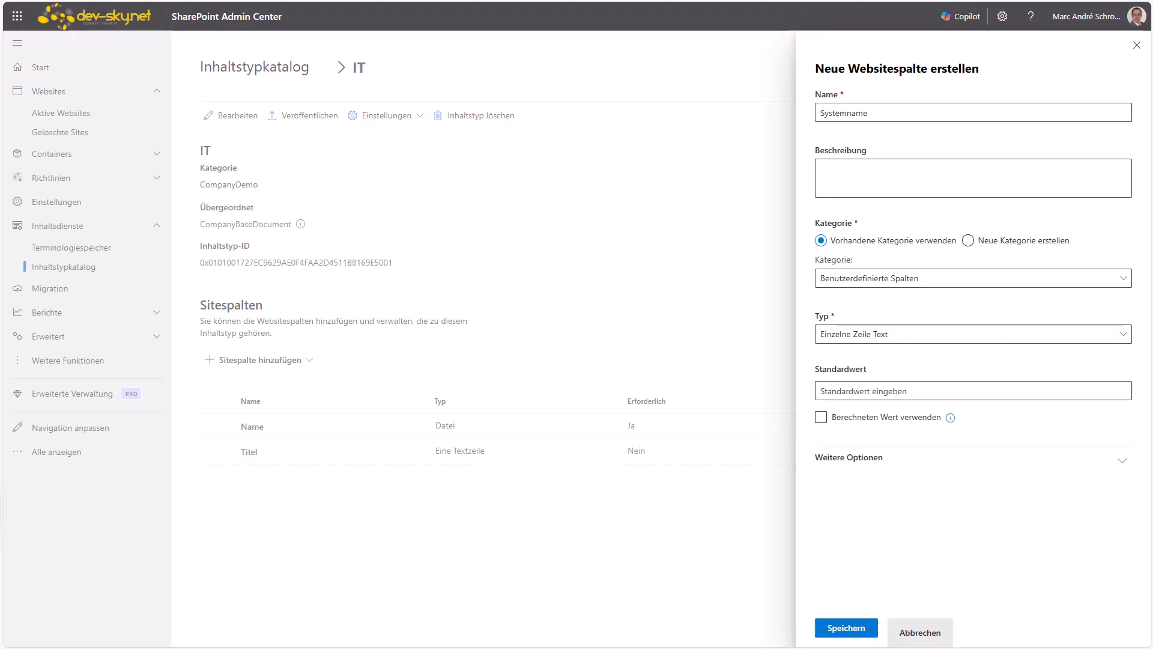
left_click(930, 178)
type("Please enter the full name and the manufacturer of the software")
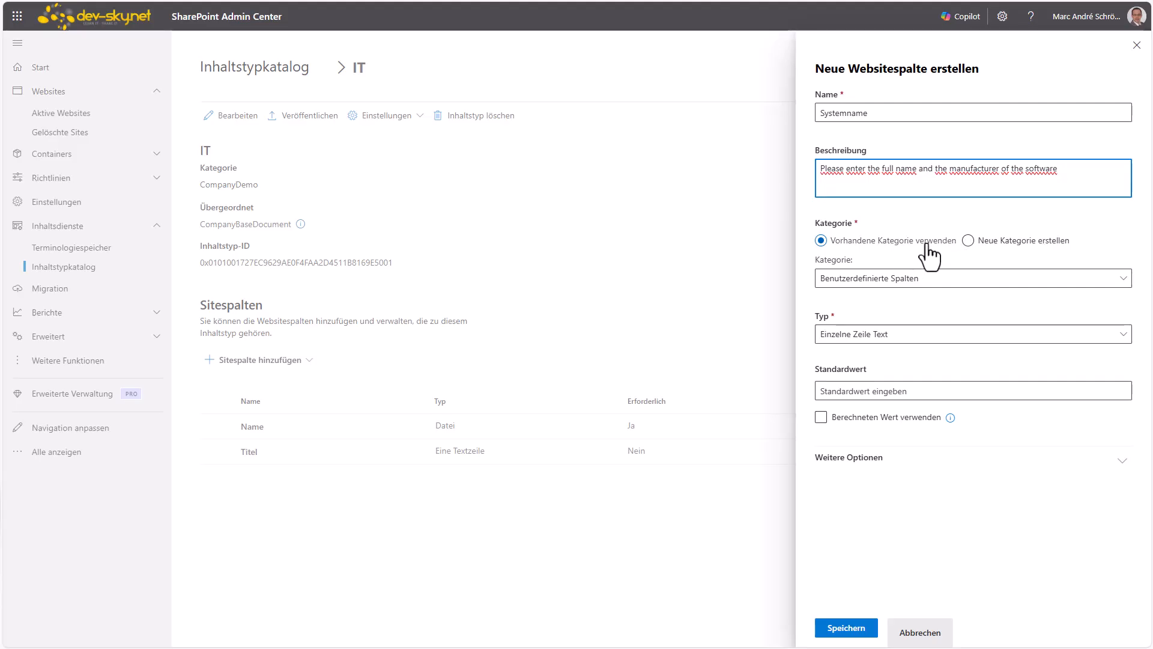
Step: Put the Systemname column in a new category named CompanyDemo
left_click(931, 284)
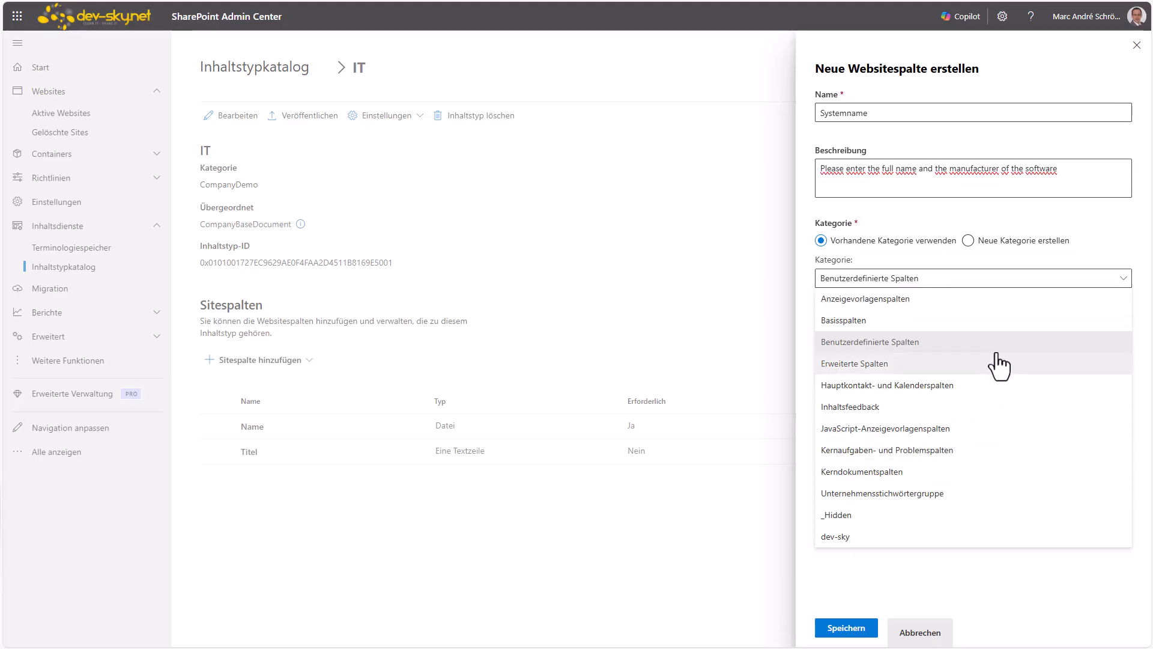
left_click(1000, 235)
left_click(968, 241)
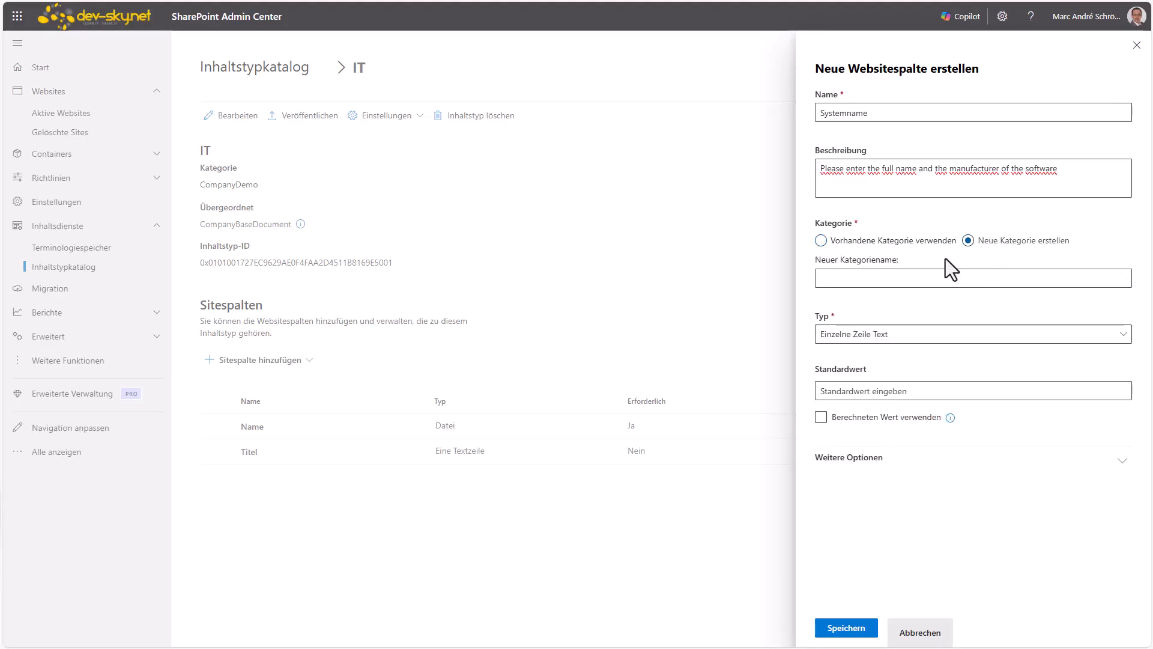
left_click(901, 278)
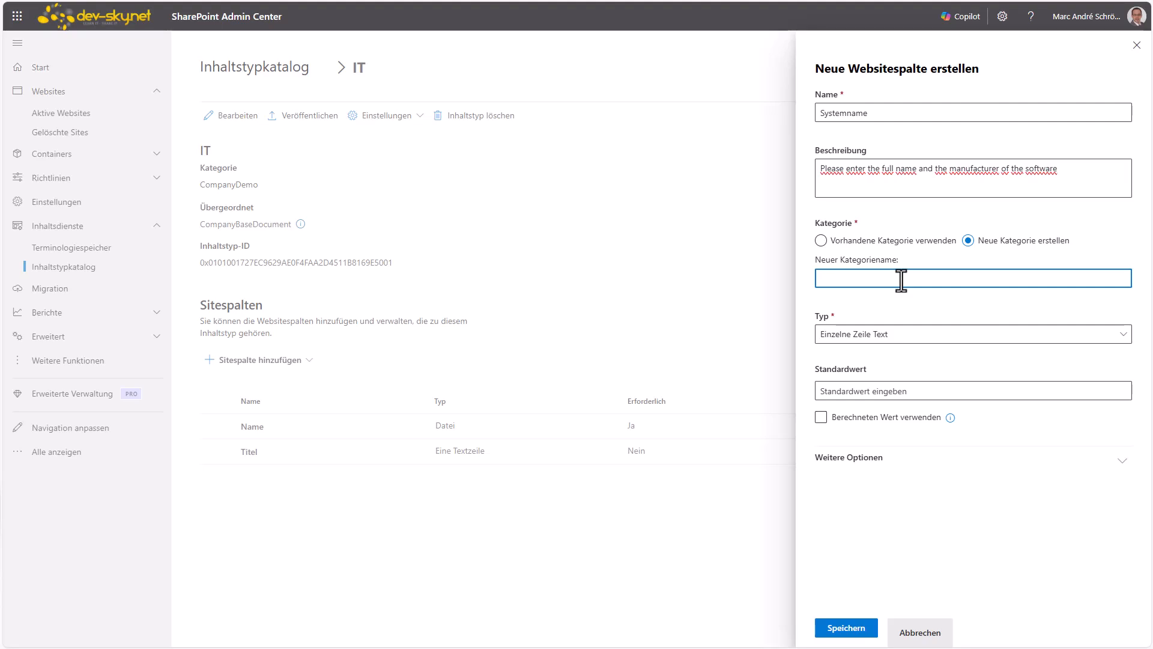
type("CompanyDemo")
Step: Keep the column type as Einzelne Zeile Text and save the Systemname column
left_click(859, 337)
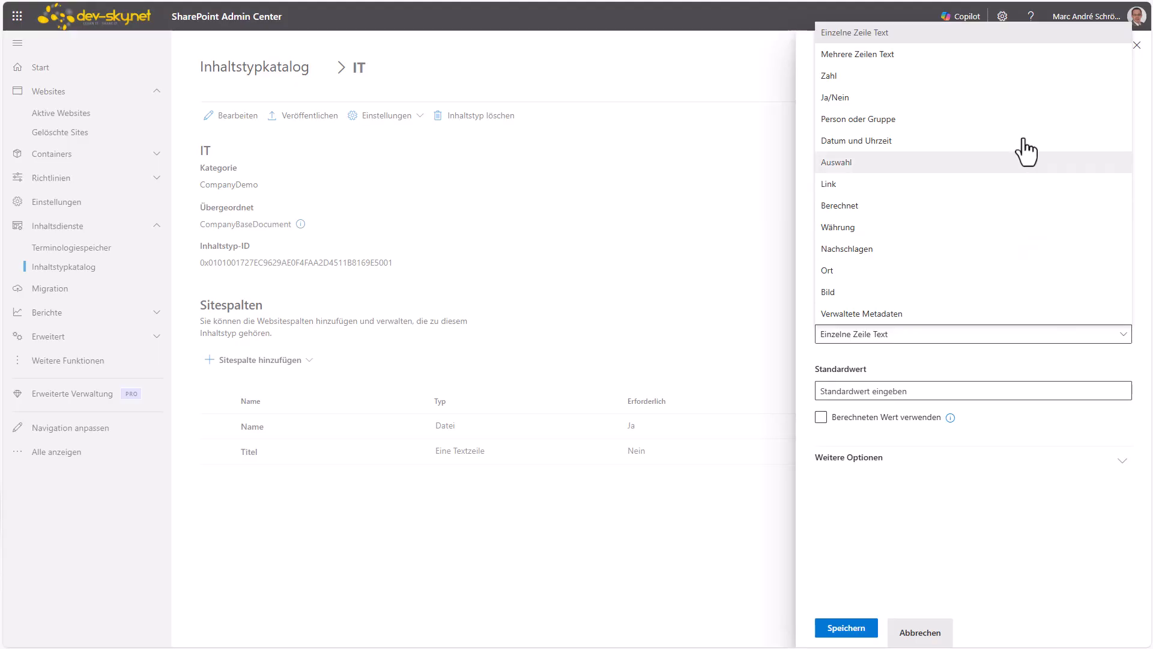
left_click(907, 42)
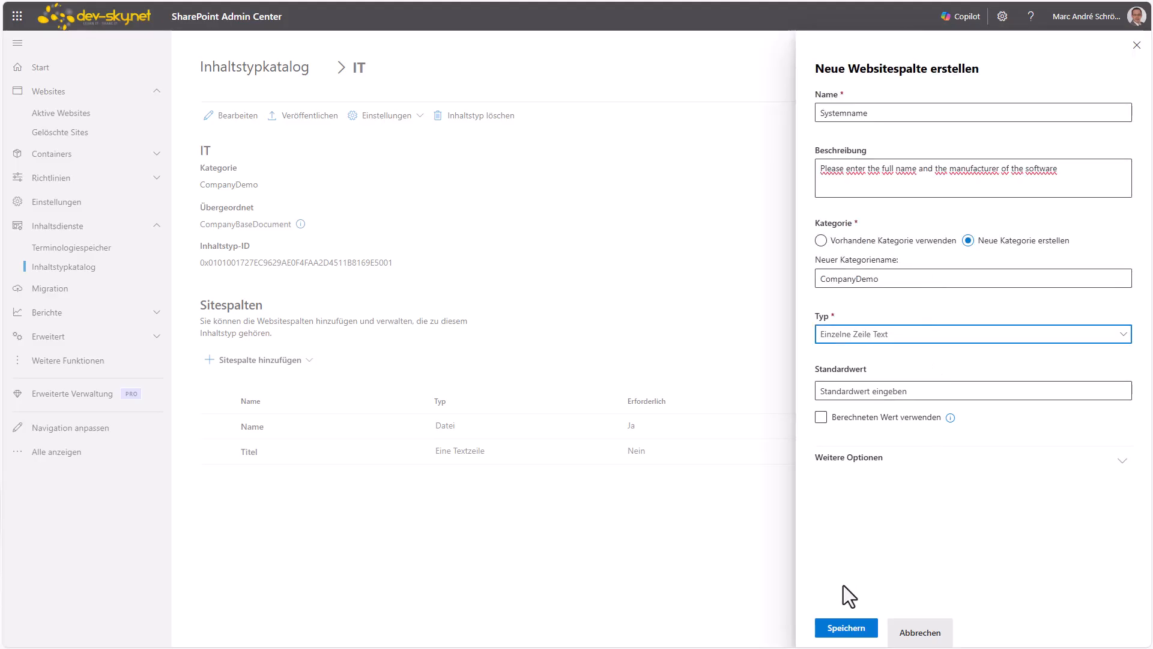
left_click(836, 622)
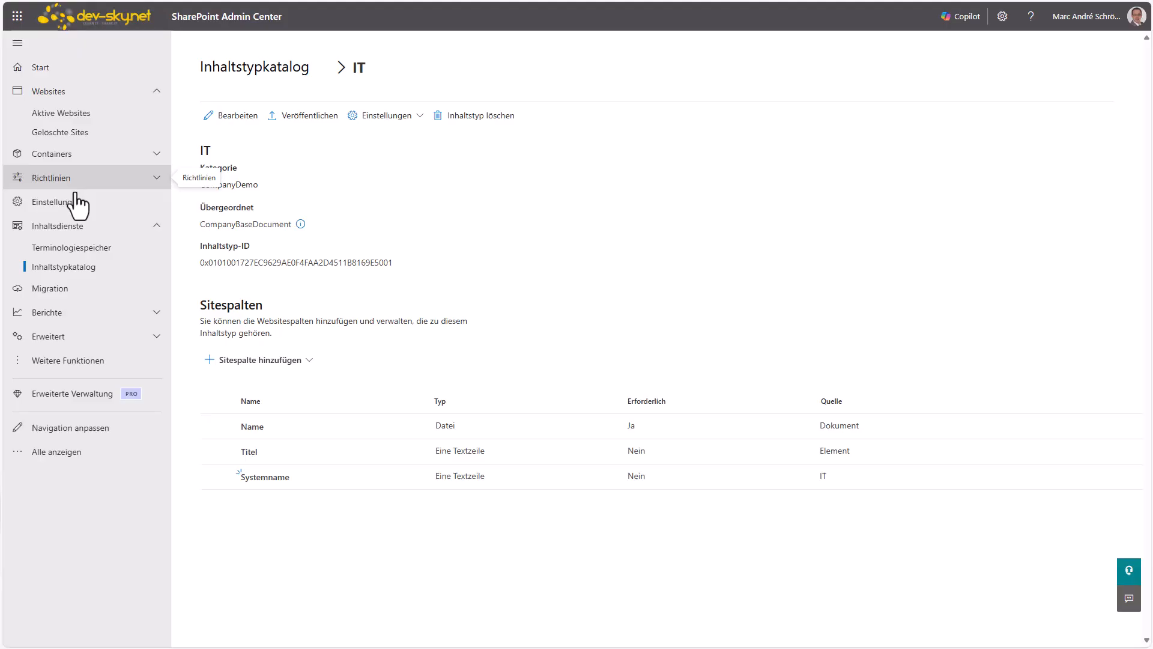
Step: Start a new content type named Licence in the content type catalog and put it in the existing category CompanyDemo
left_click(252, 69)
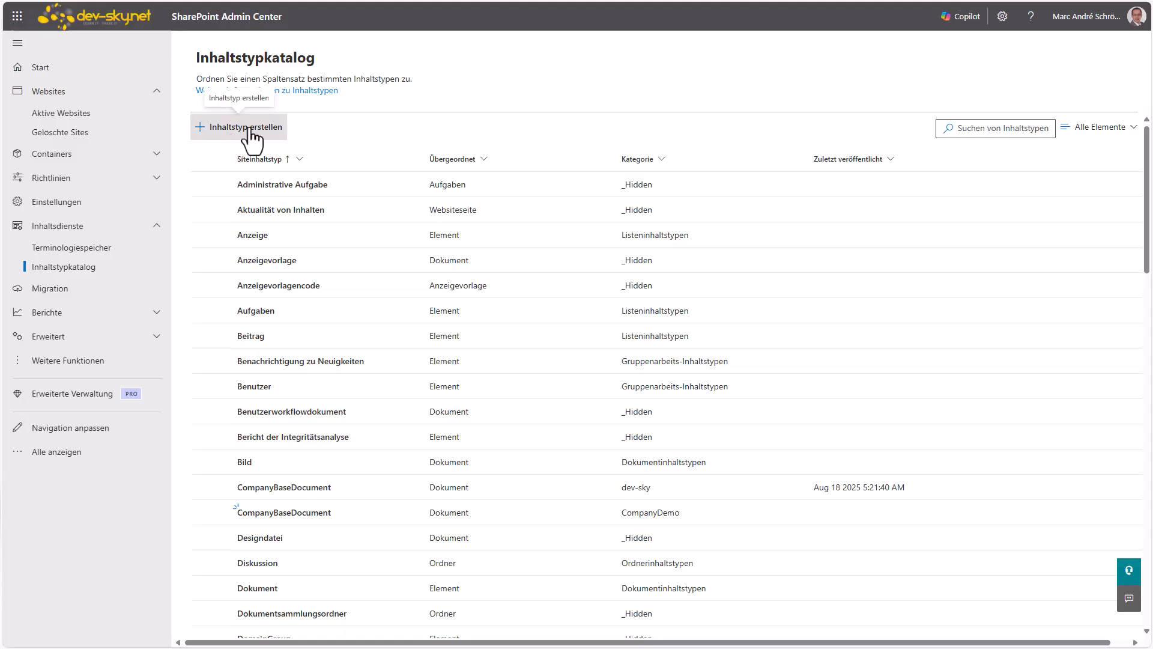
left_click(251, 129)
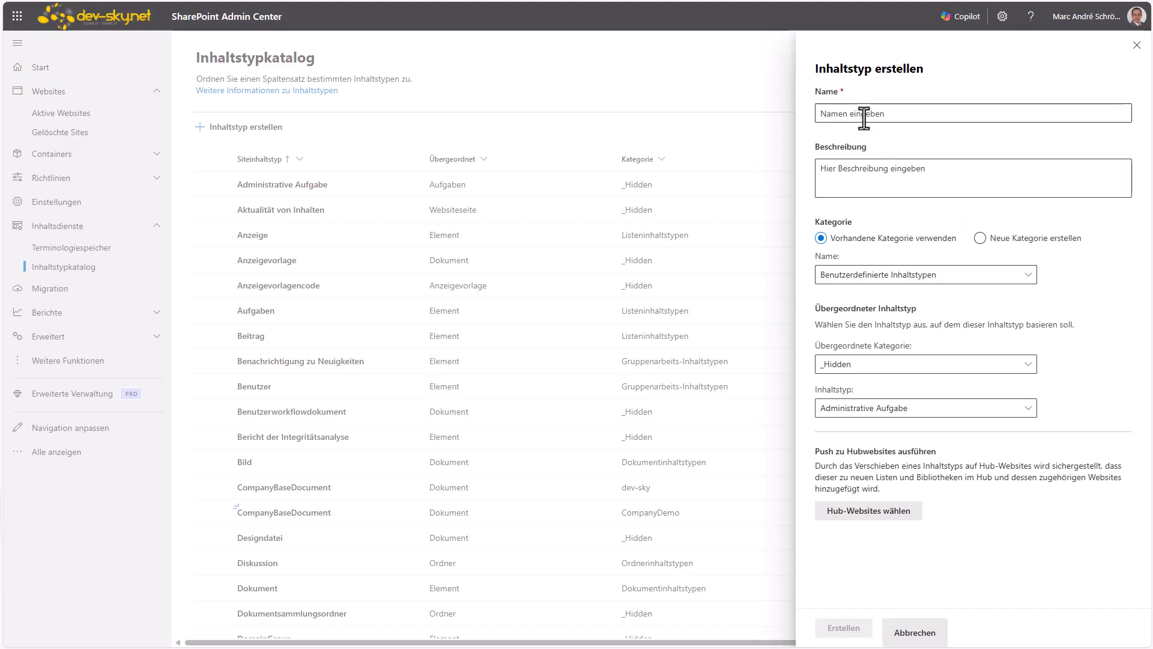
type("Licence")
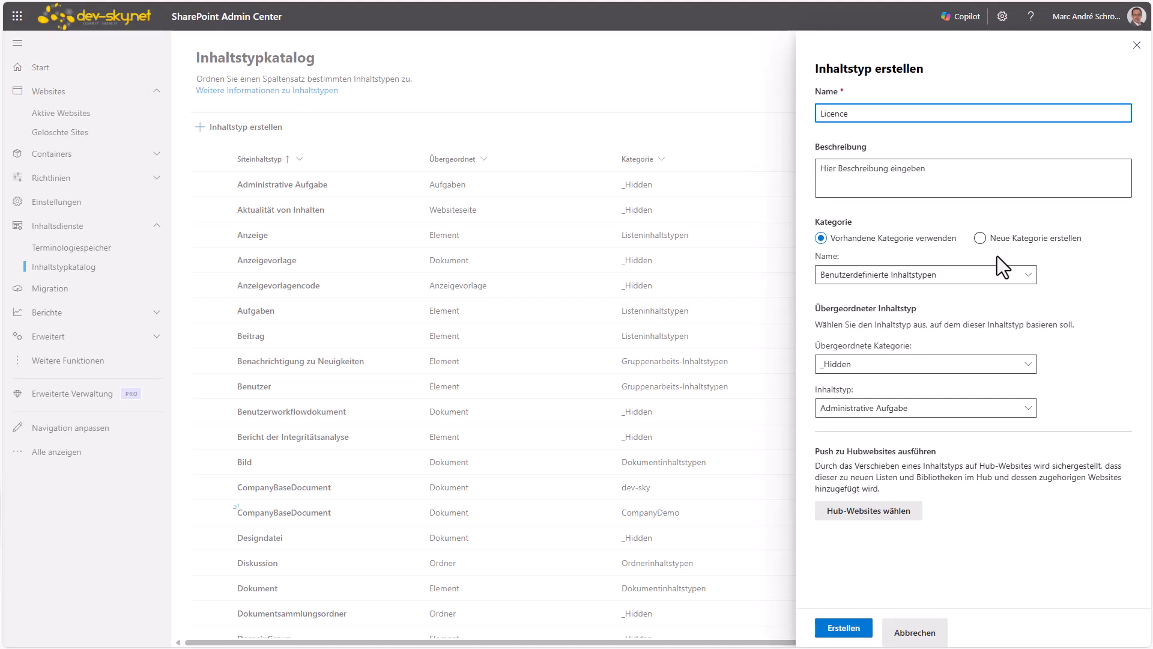
left_click(980, 238)
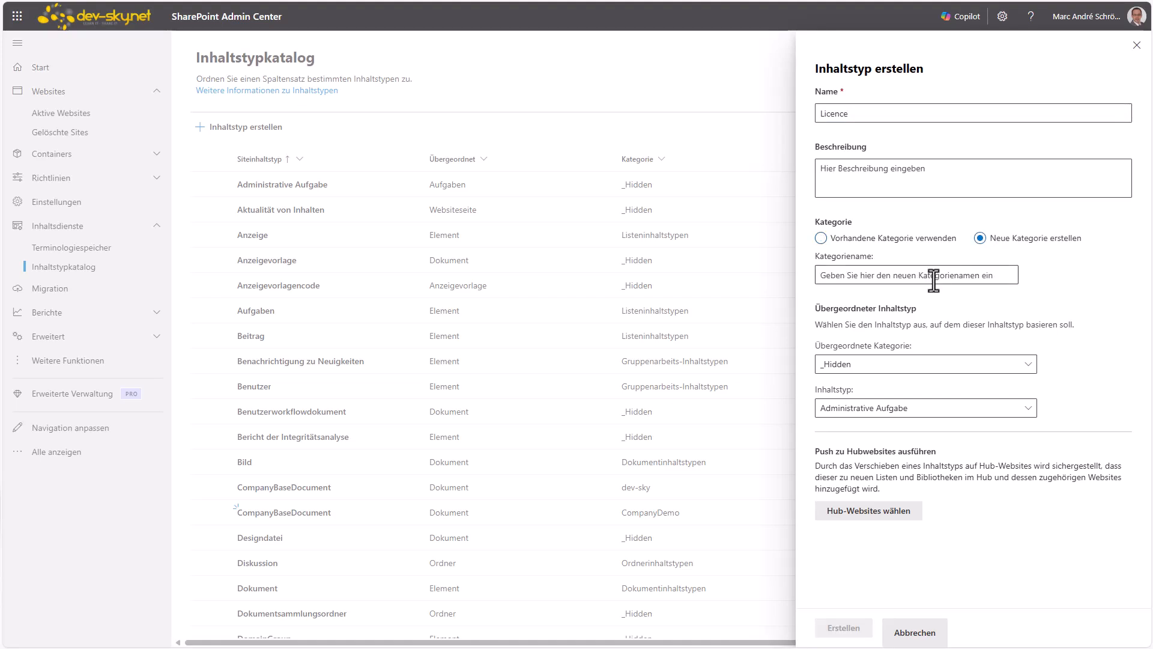
left_click(870, 239)
left_click(864, 275)
left_click(863, 340)
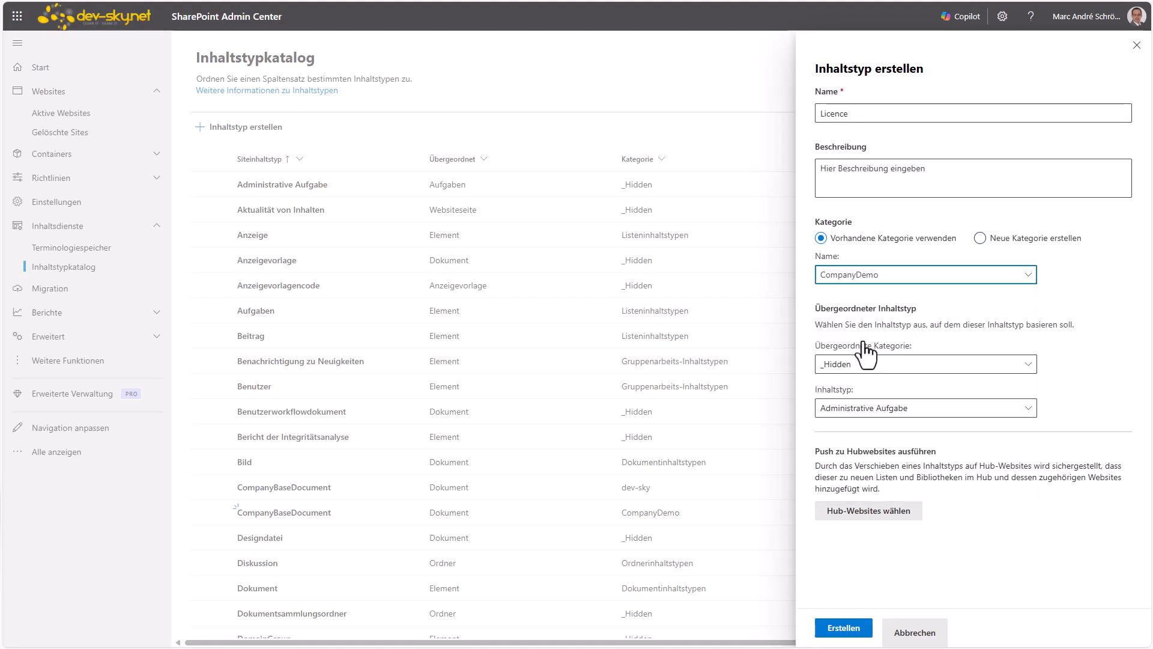
Step: Base the Licence content type on IT from the parent category CompanyDemo and create it
left_click(907, 365)
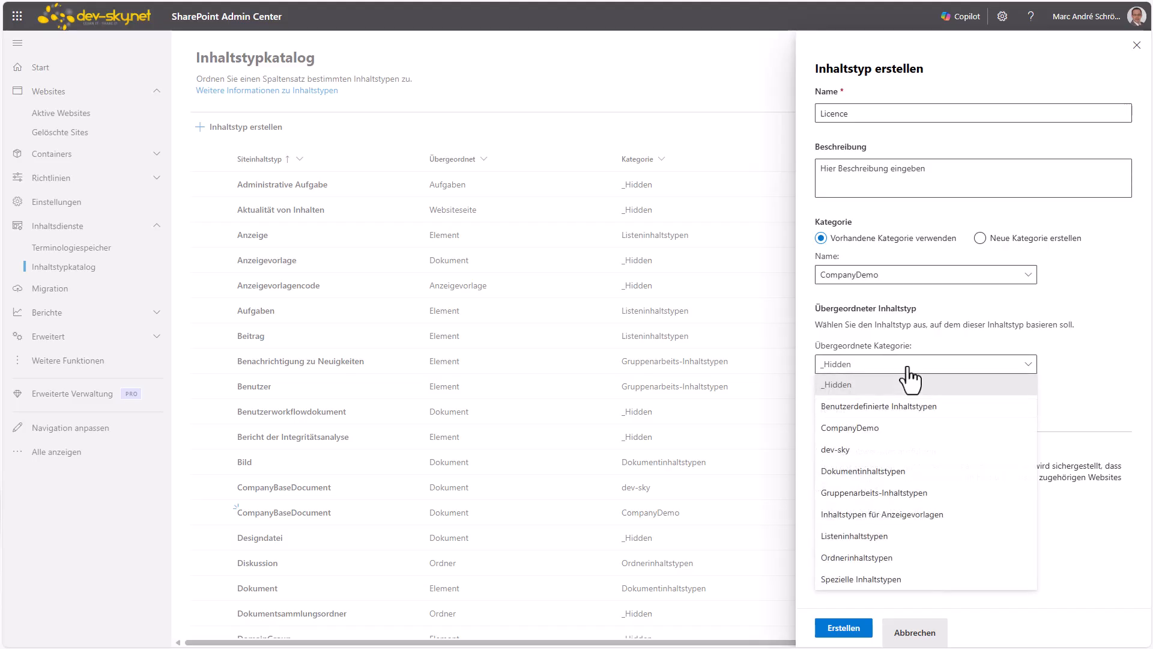
left_click(876, 431)
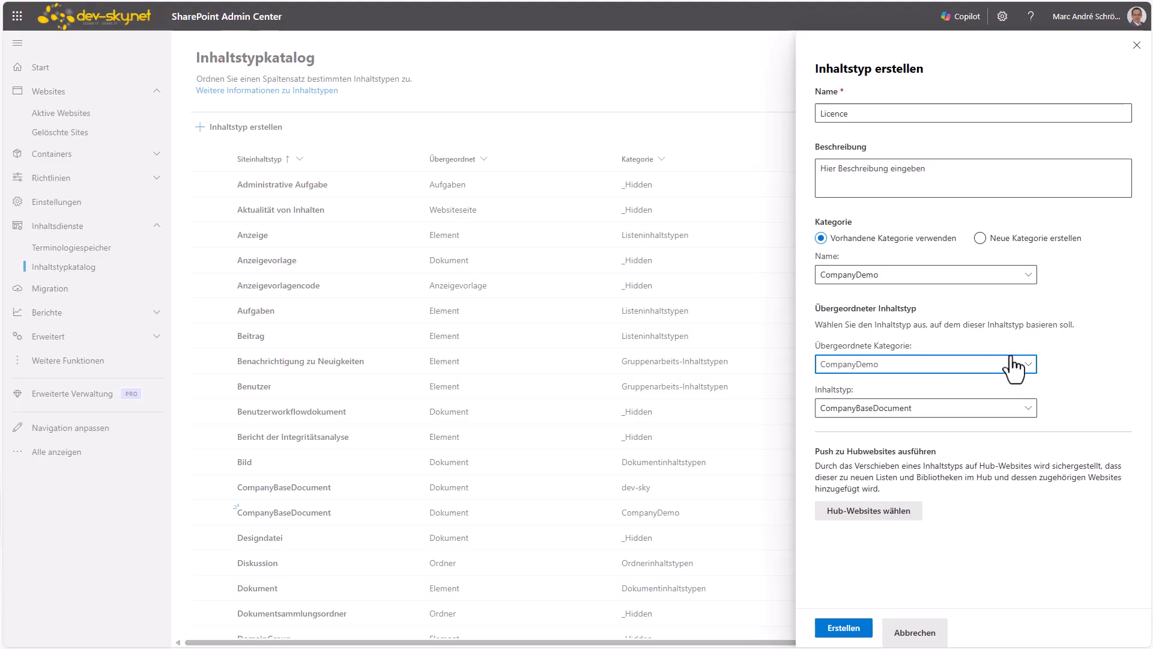
left_click(969, 413)
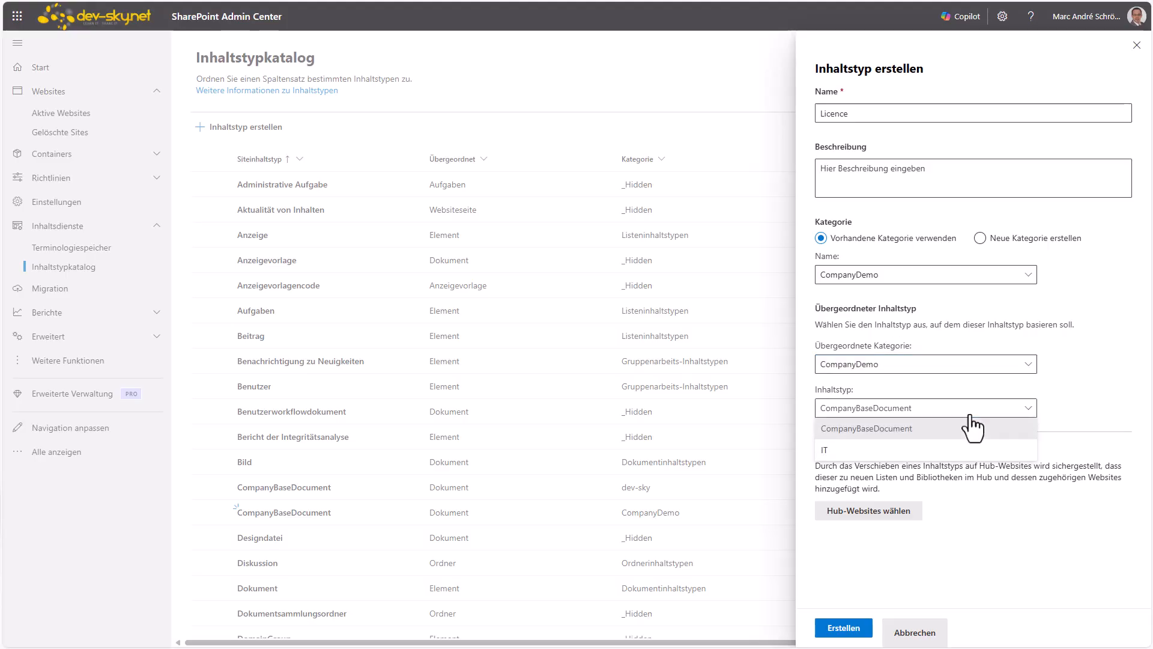
left_click(854, 452)
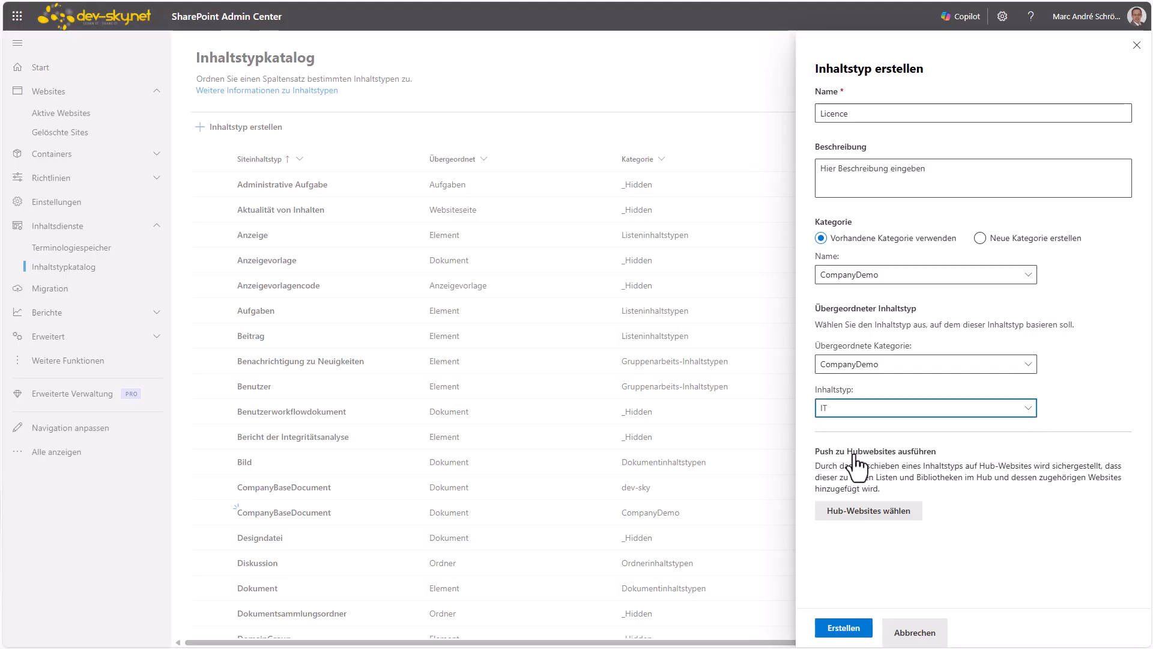
left_click(843, 628)
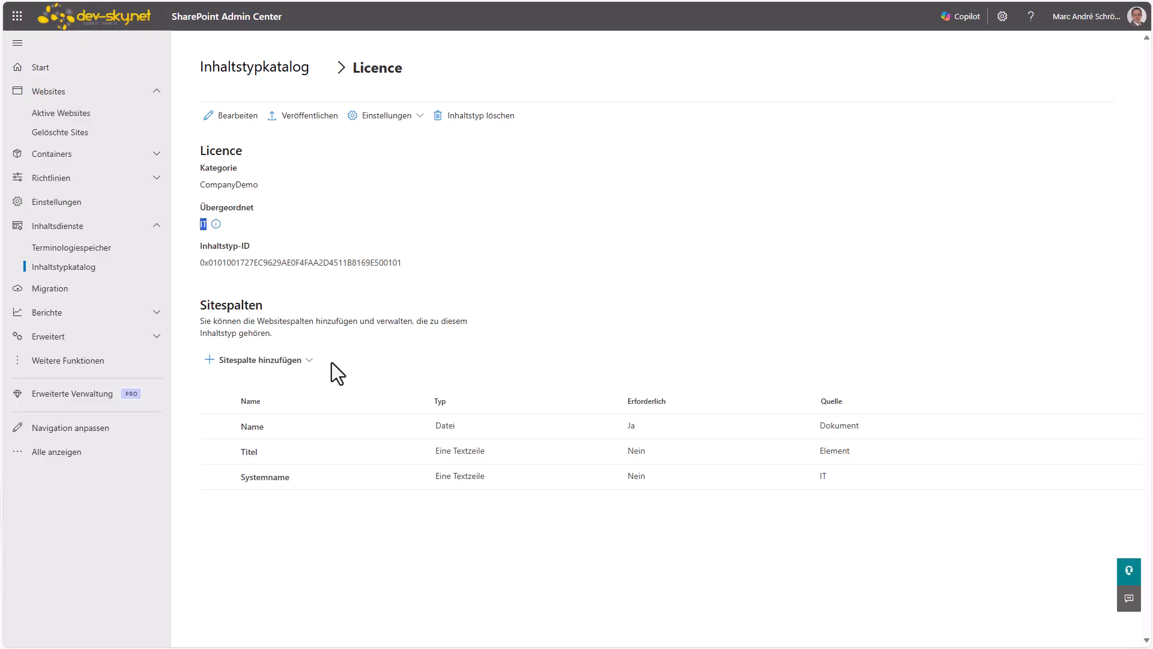
Step: Start a new site column named Costs for the Licence content type in the existing category CompanyDemo
left_click(246, 360)
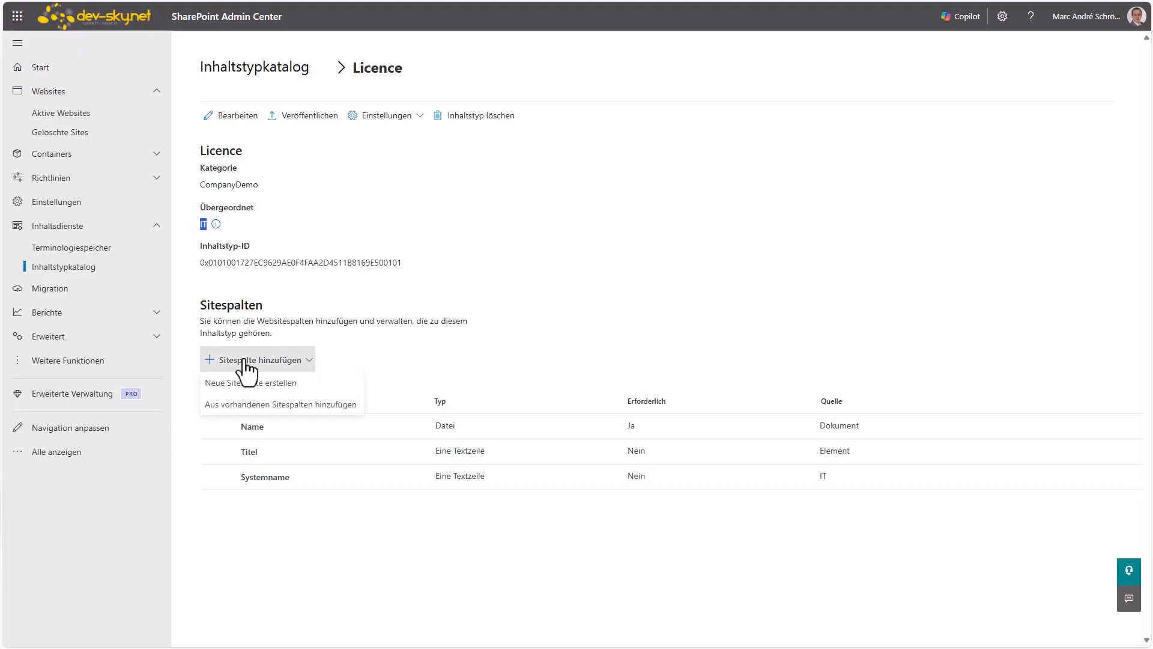
left_click(267, 384)
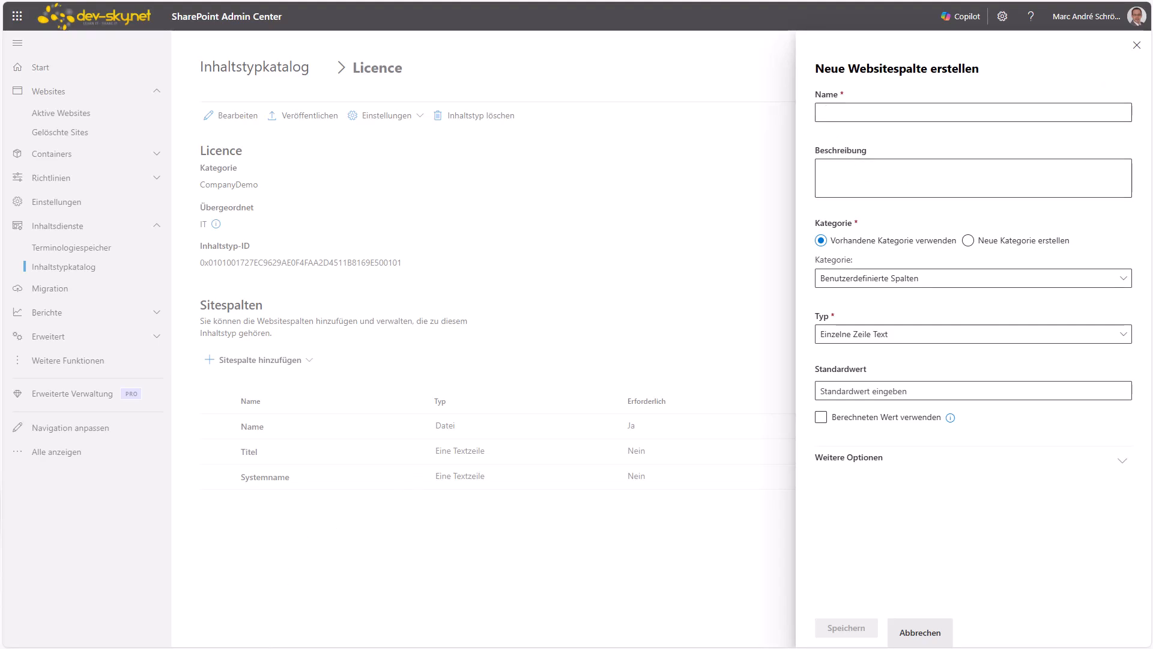
left_click(261, 647)
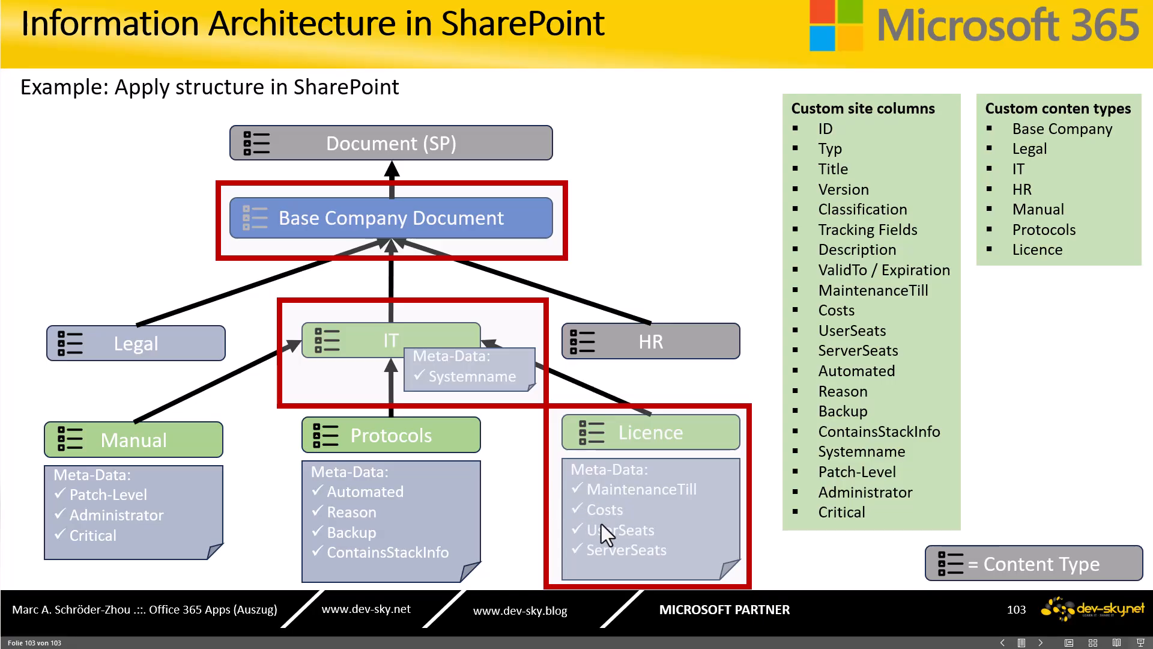
mouse_move(205, 647)
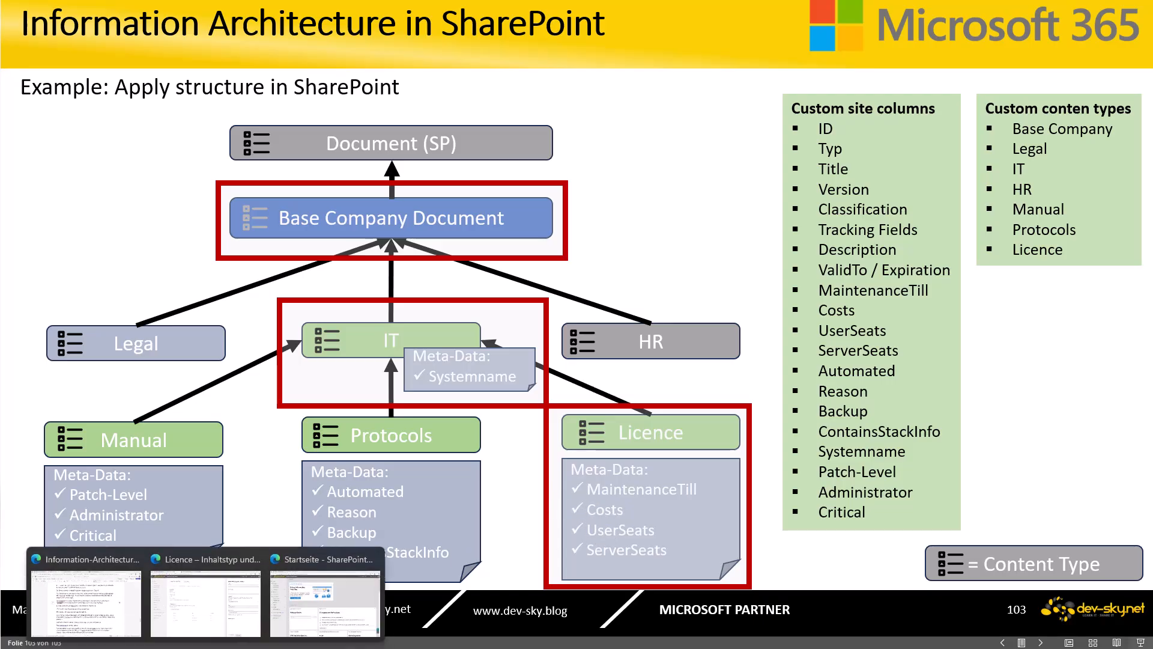
left_click(207, 612)
left_click(841, 112)
type("Costs")
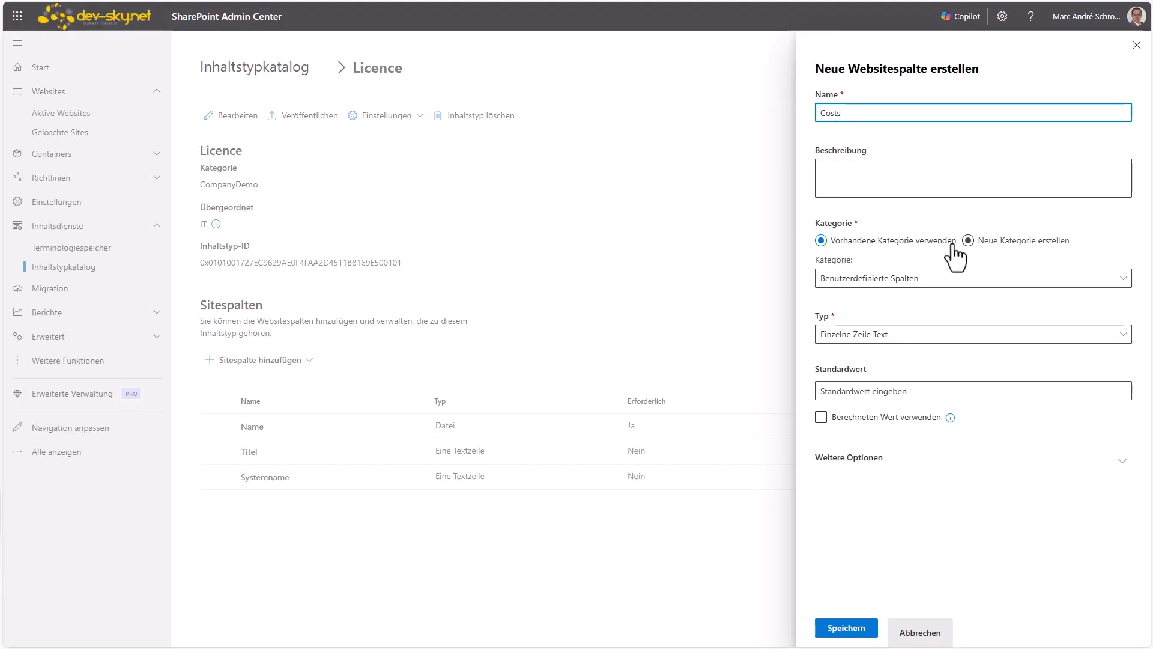
left_click(849, 286)
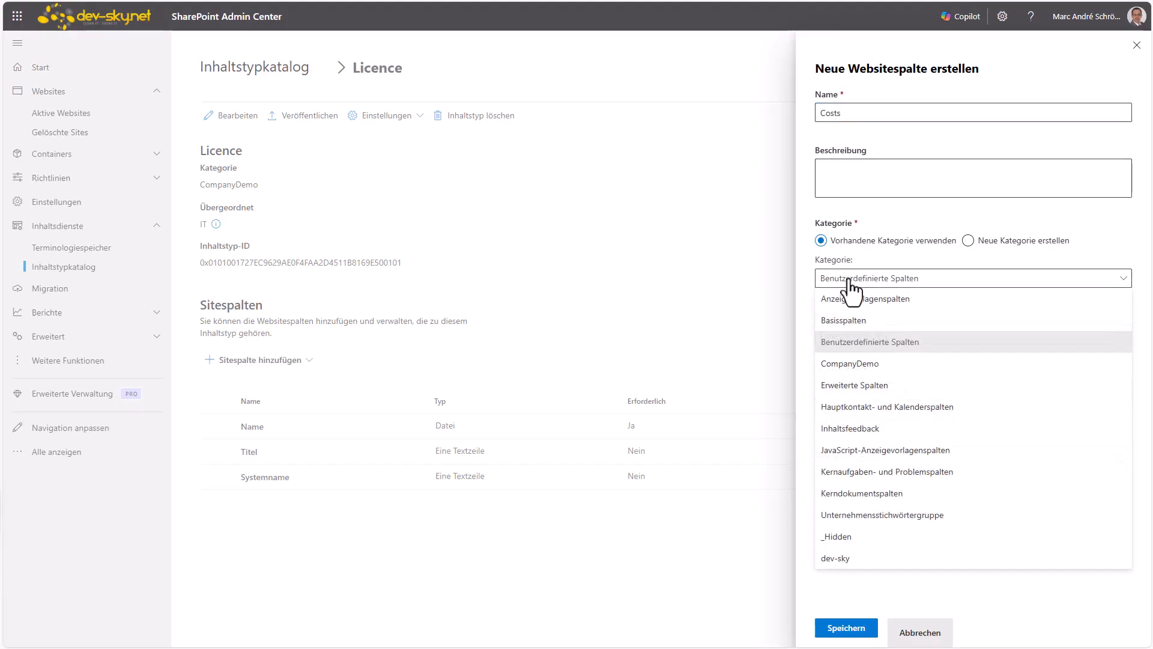
left_click(863, 371)
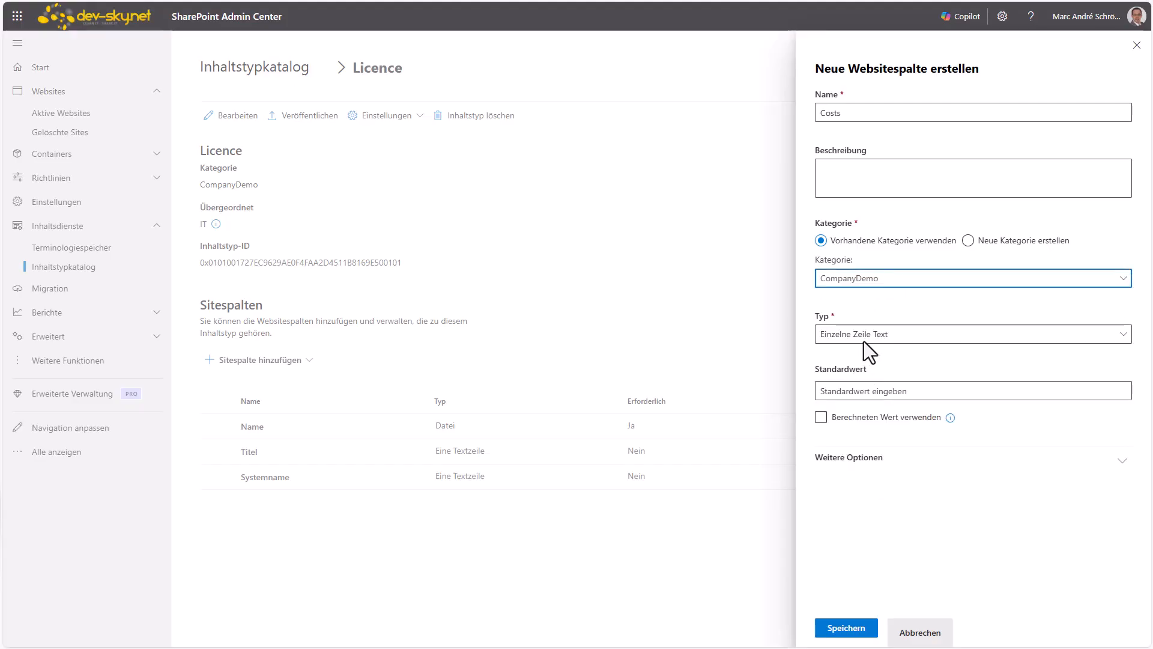
Step: Set the Costs column's type to Währung with the currency format 123,456.00 € (Deutschland)
left_click(865, 345)
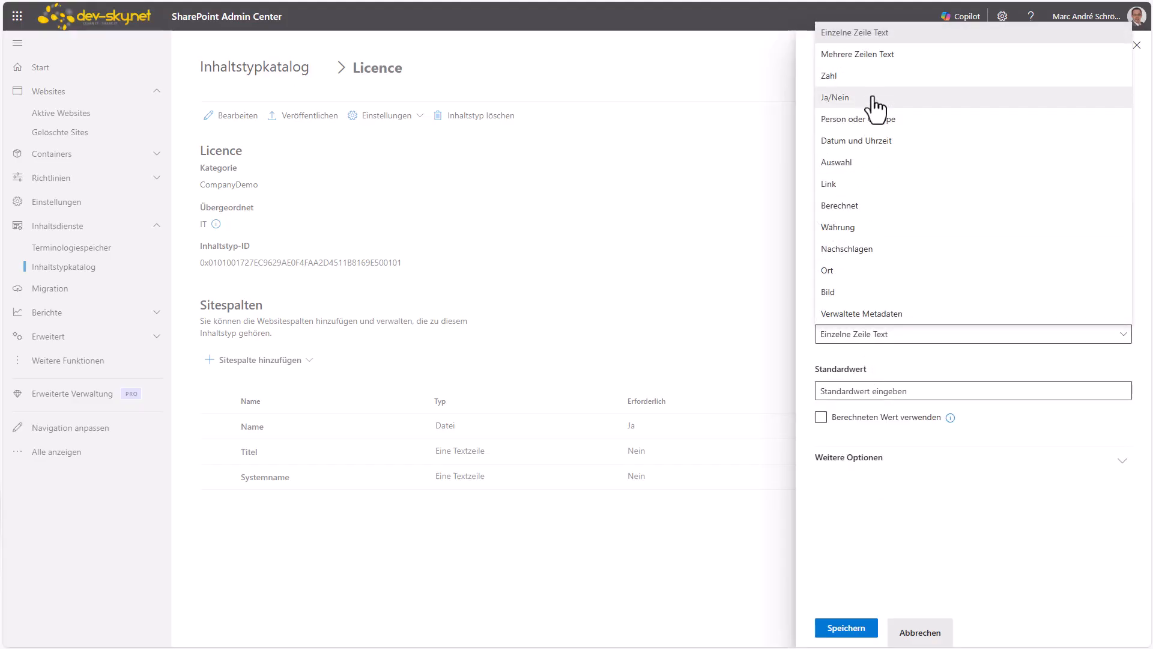
left_click(845, 232)
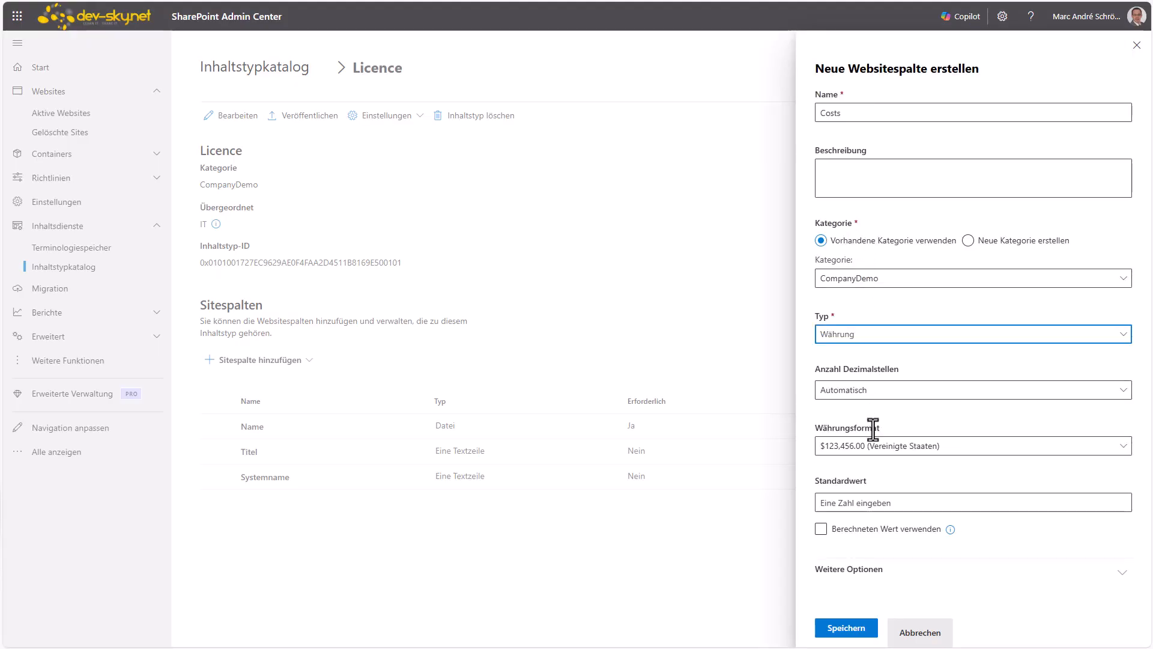
left_click(881, 463)
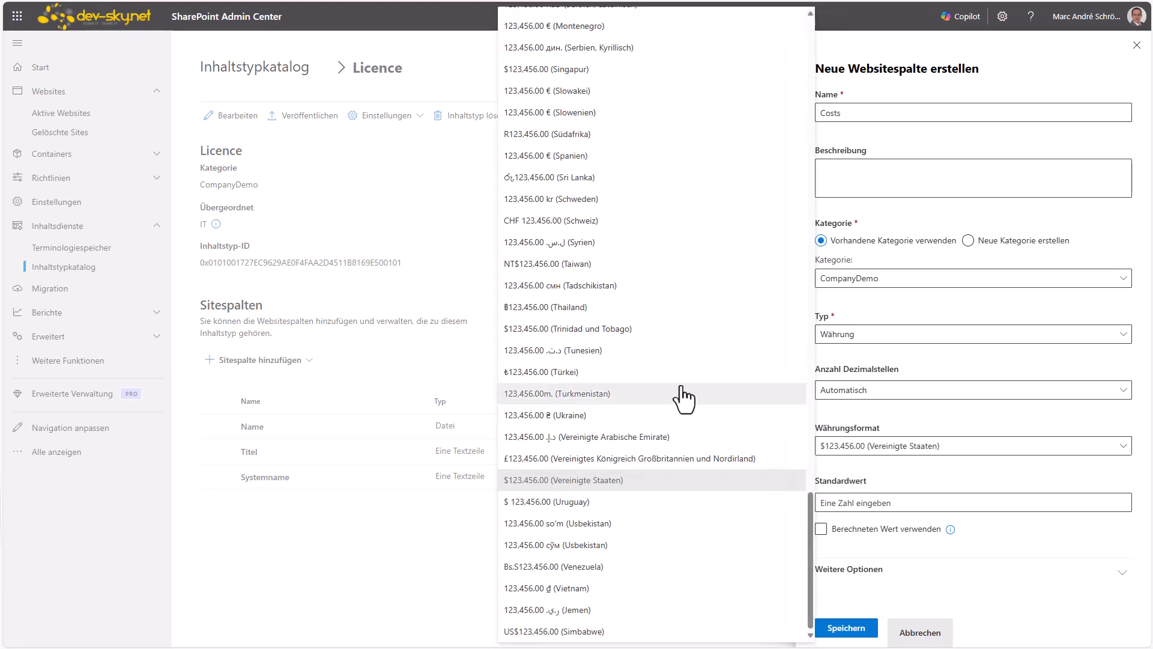
scroll(649, 390, "up", 5)
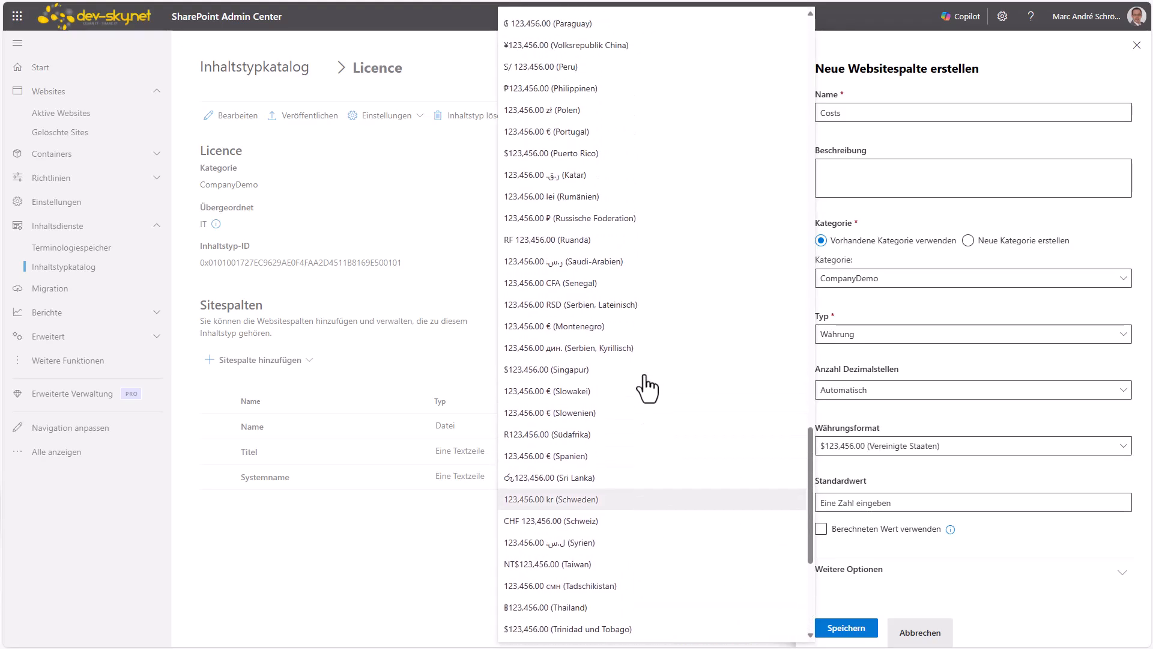
scroll(644, 317, "up", 15)
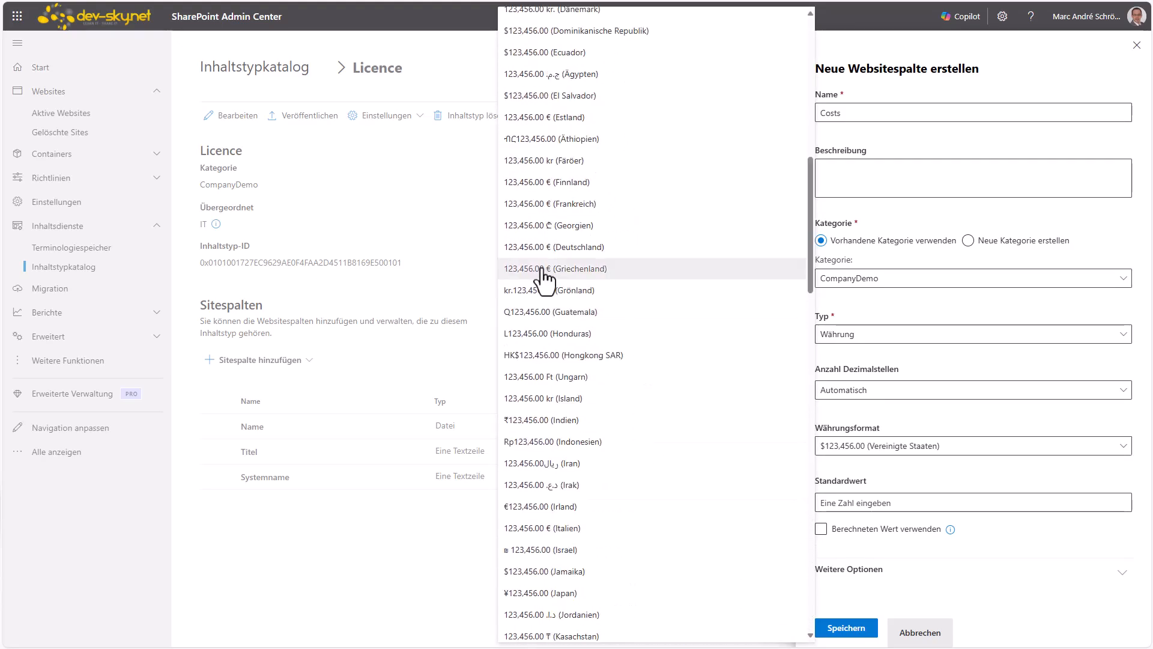
left_click(546, 249)
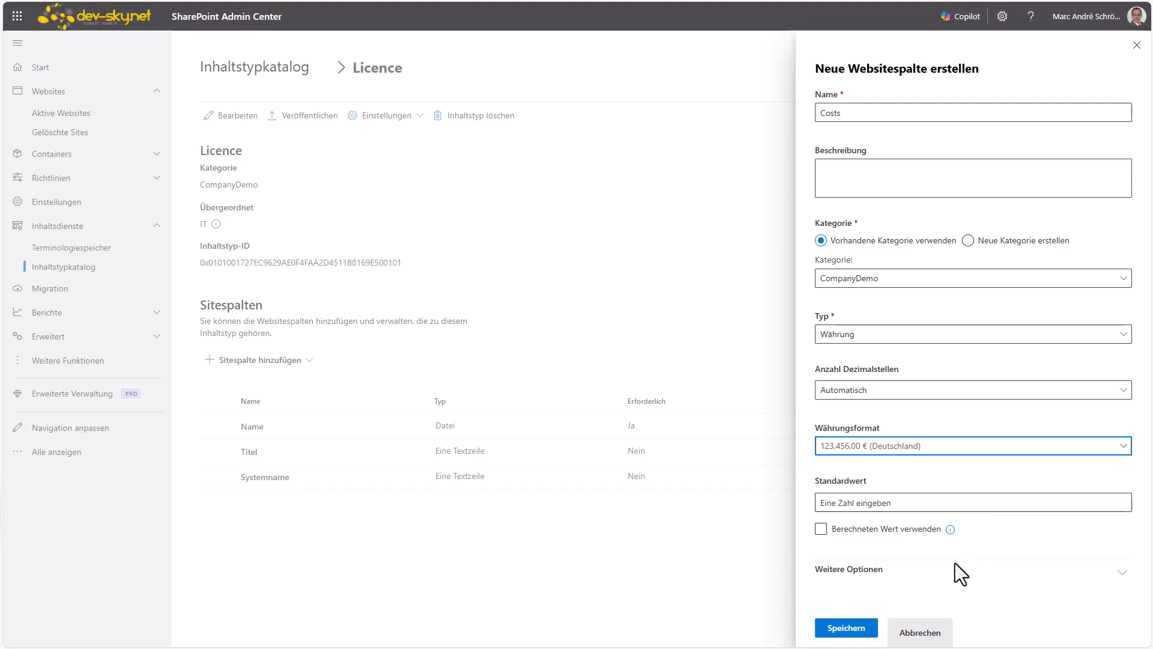
Step: Review the additional options of the Costs column and save the column
left_click(1121, 572)
scroll(1078, 463, "down", 5)
scroll(922, 410, "up", 6)
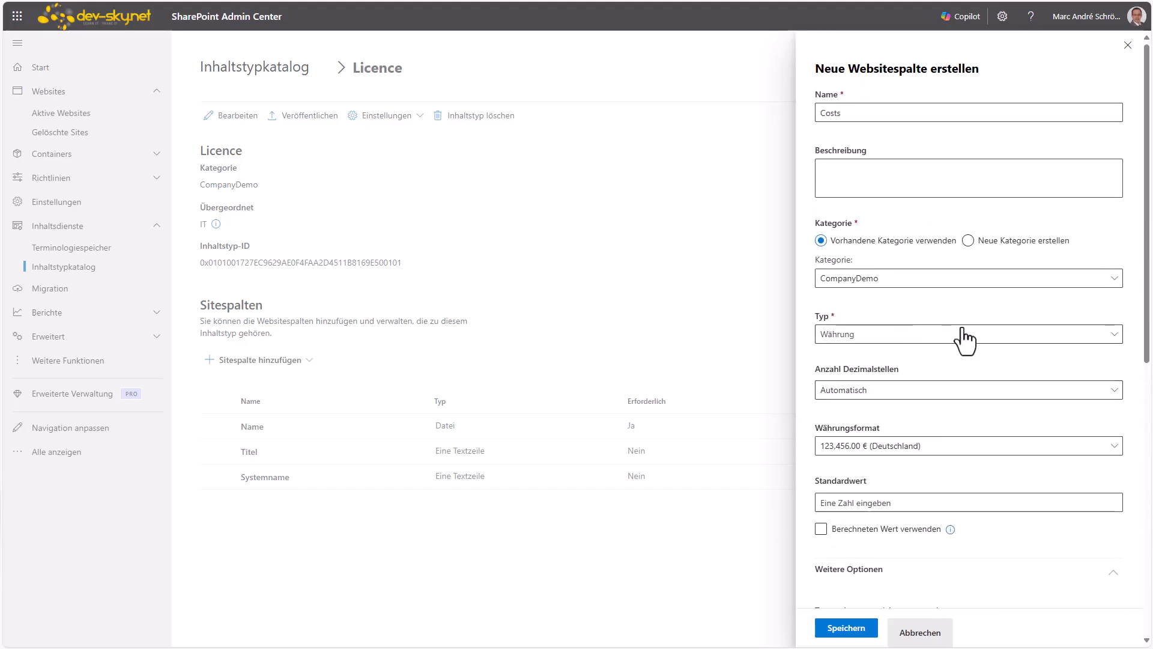
left_click(852, 630)
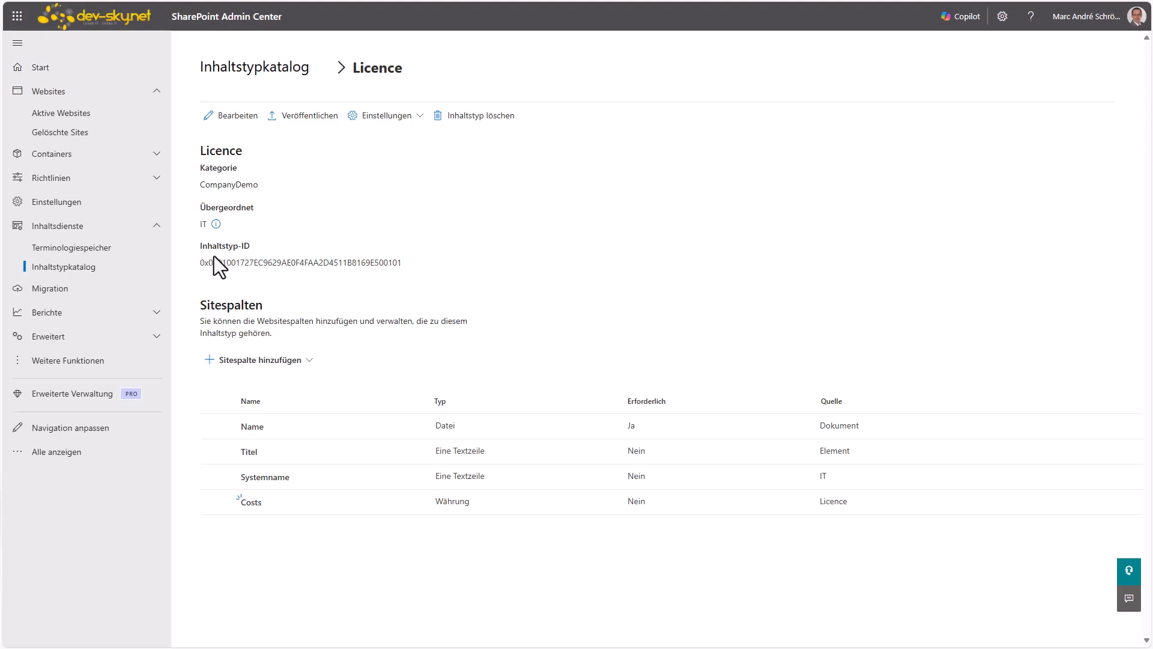
Step: Examine the content type ID of Licence and open the Dokument content type from the catalog to compare its ID
left_click_drag(232, 266, 359, 264)
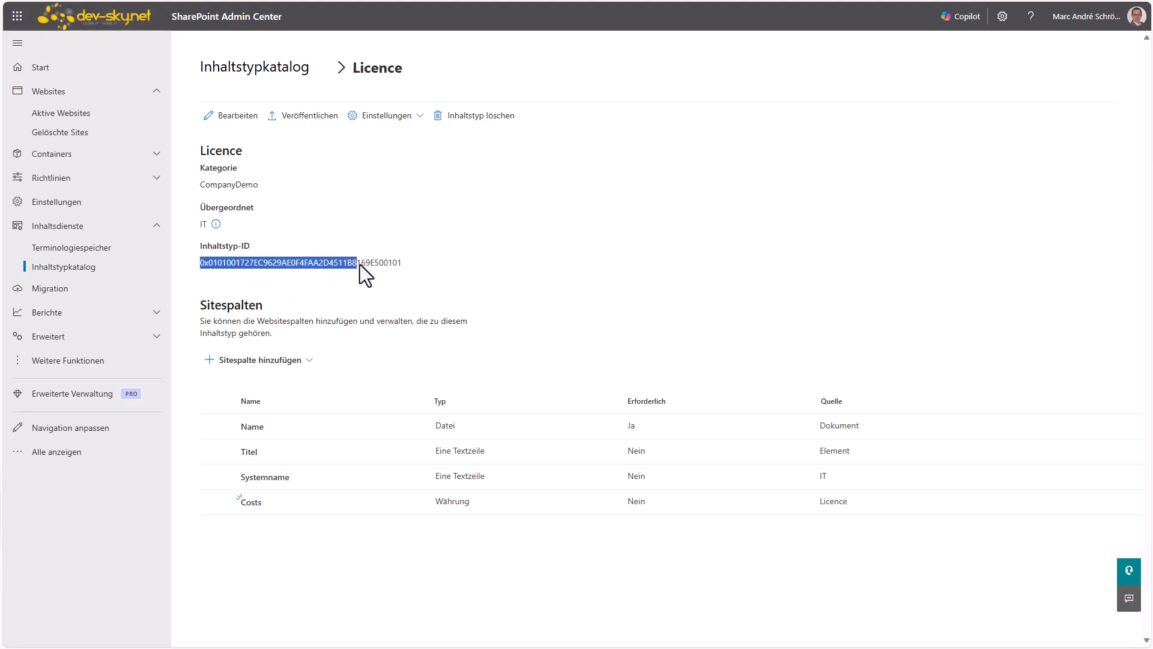
left_click(442, 263)
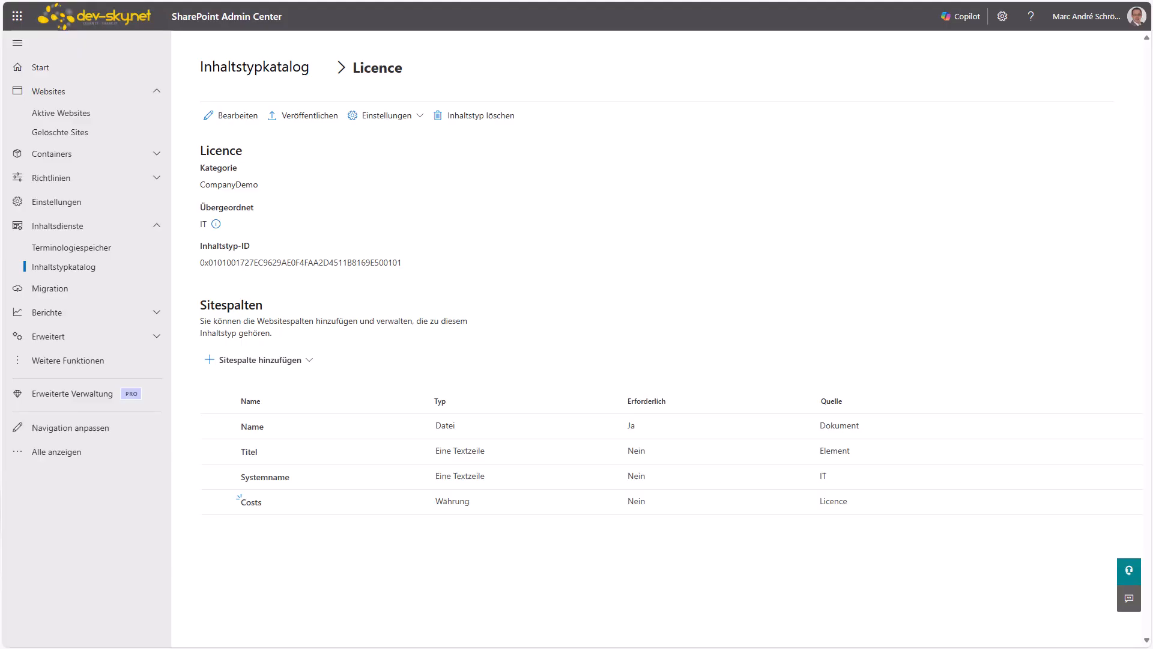
left_click(224, 70)
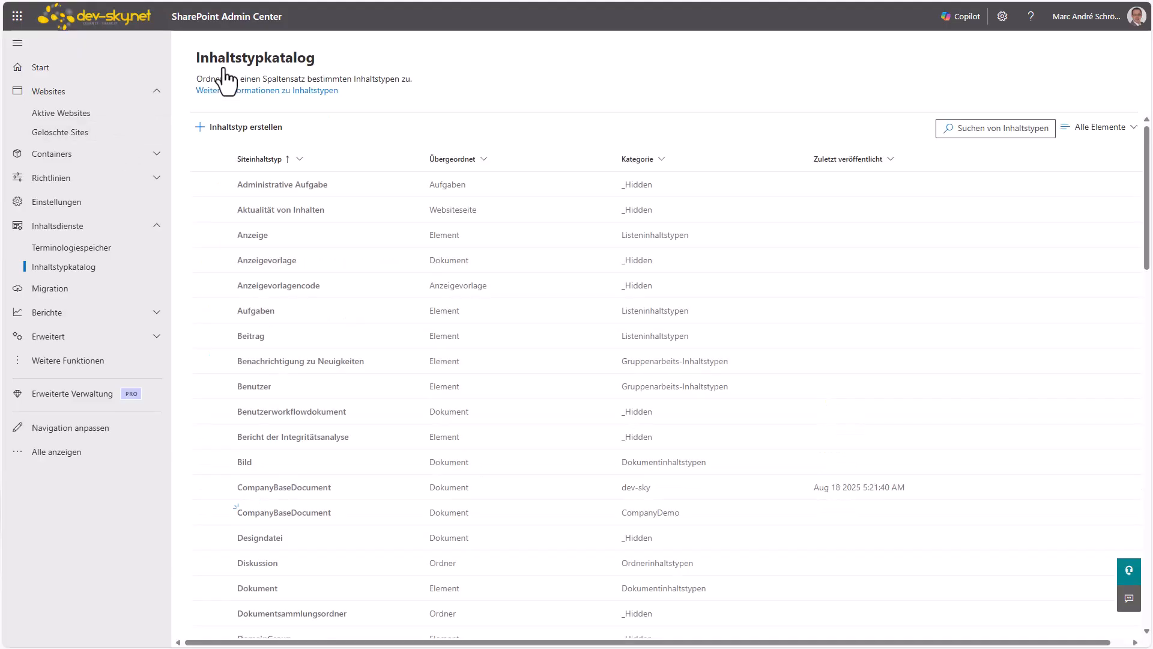
scroll(434, 394, "down", 2)
scroll(434, 394, "down", 1)
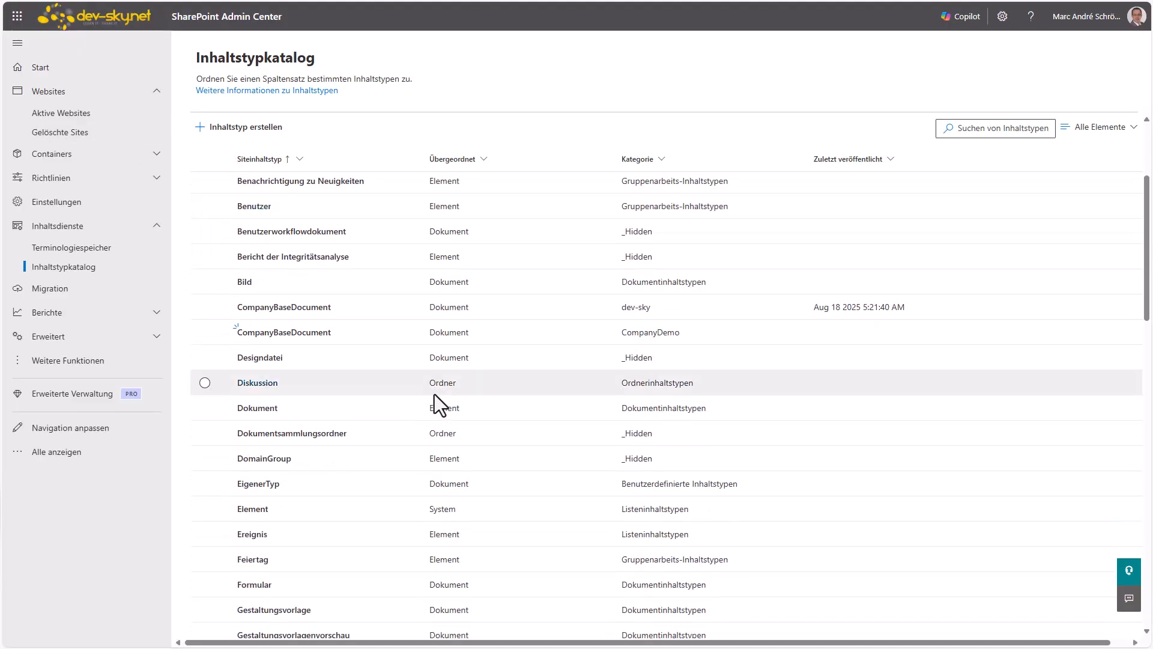
left_click(258, 408)
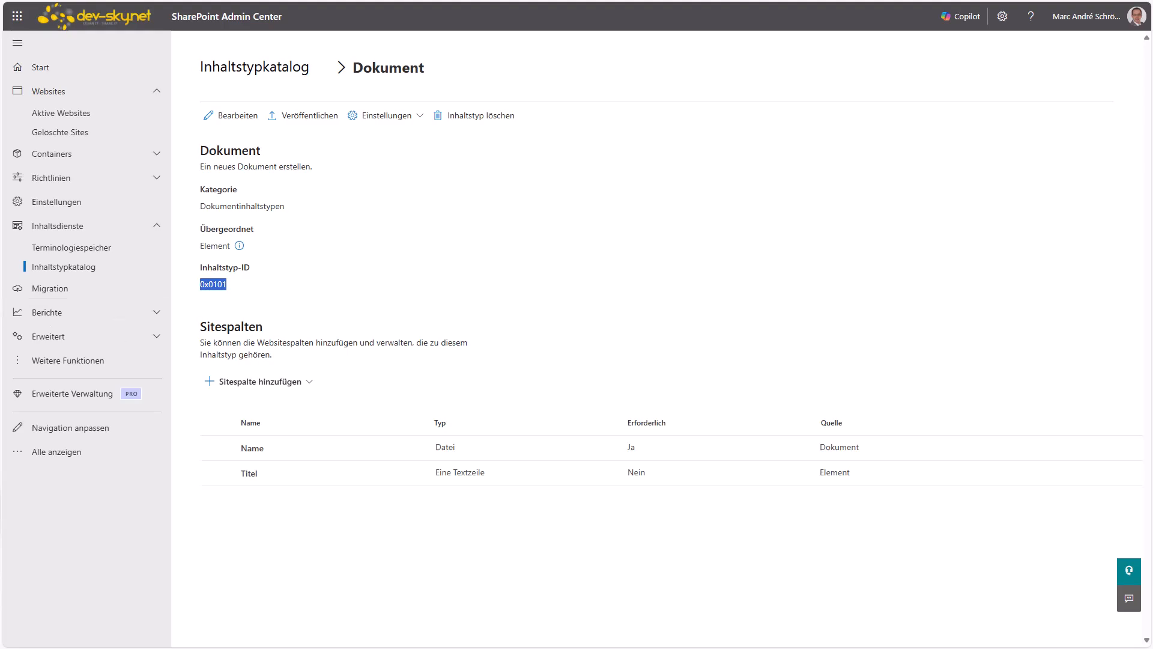
Step: Search the catalog for "base", examine the content type ID of CompanyBaseDocument in CompanyDemo, and leave full-screen mode
key("alt+Left")
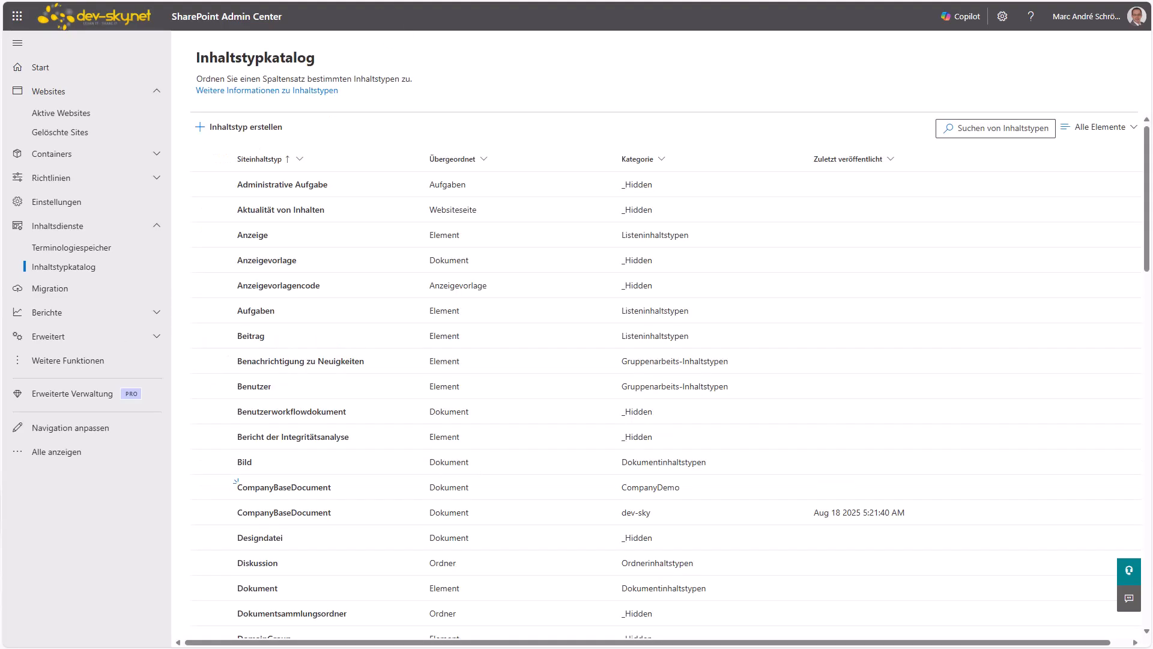
left_click(967, 130)
type("base")
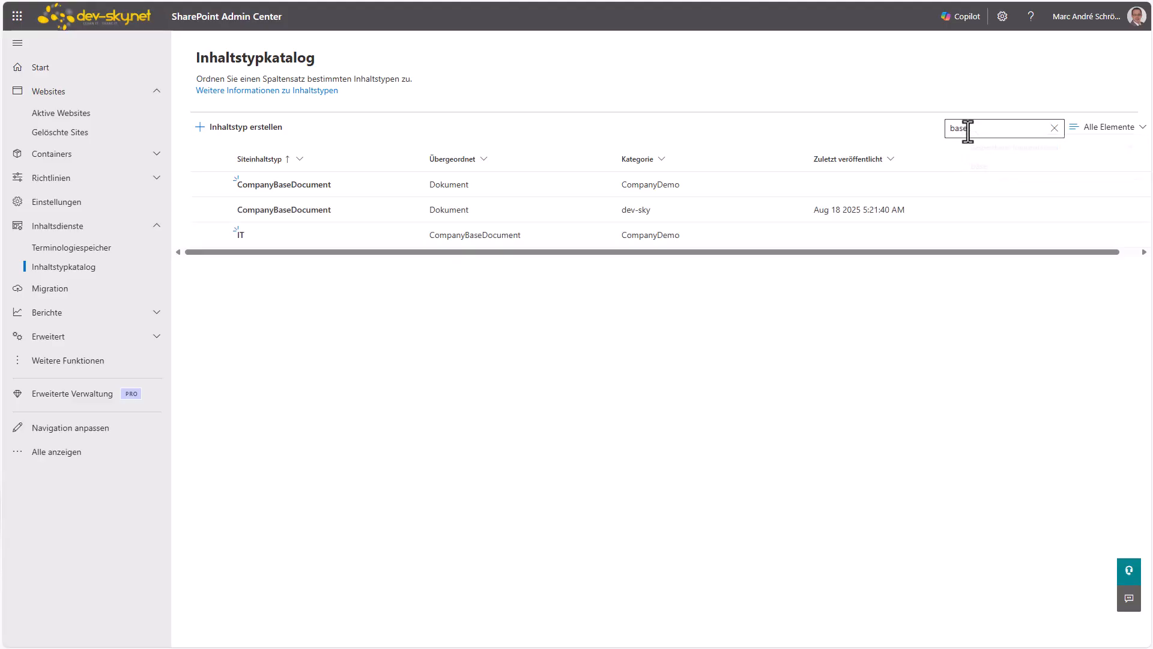
left_click(267, 186)
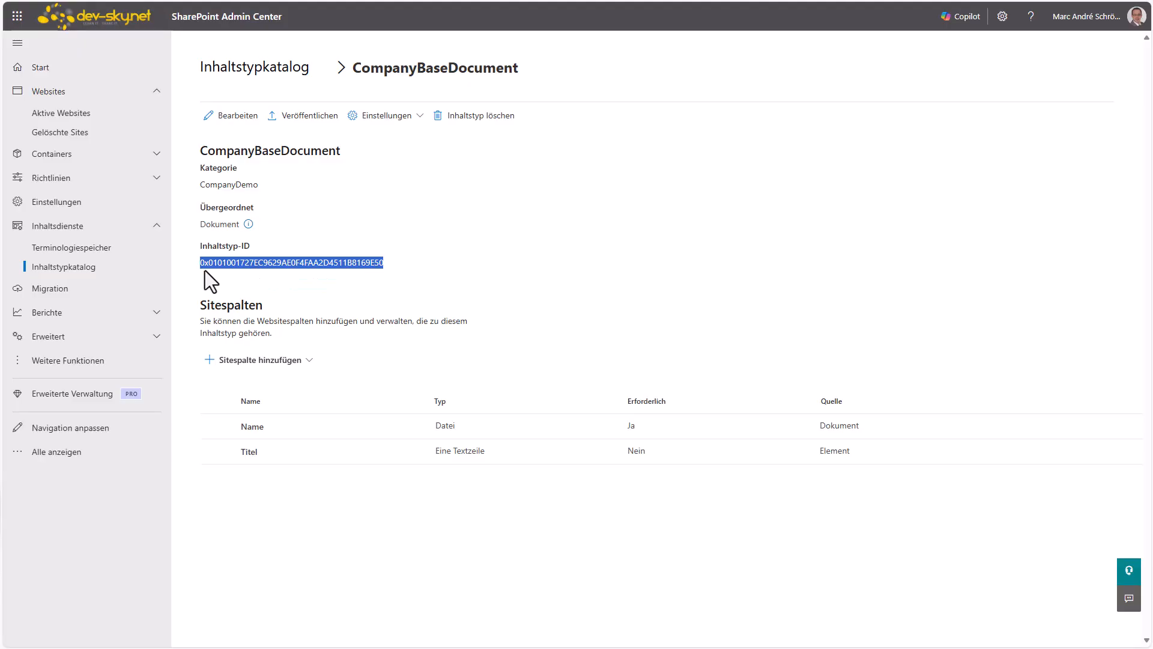
left_click(320, 227)
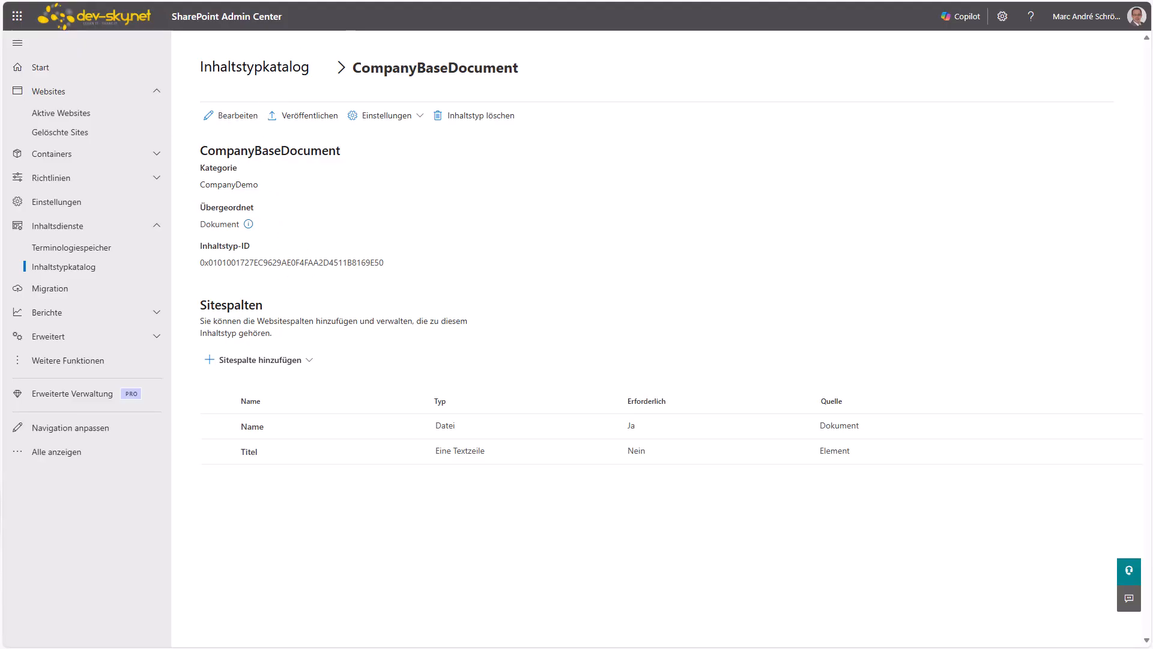
key("F11")
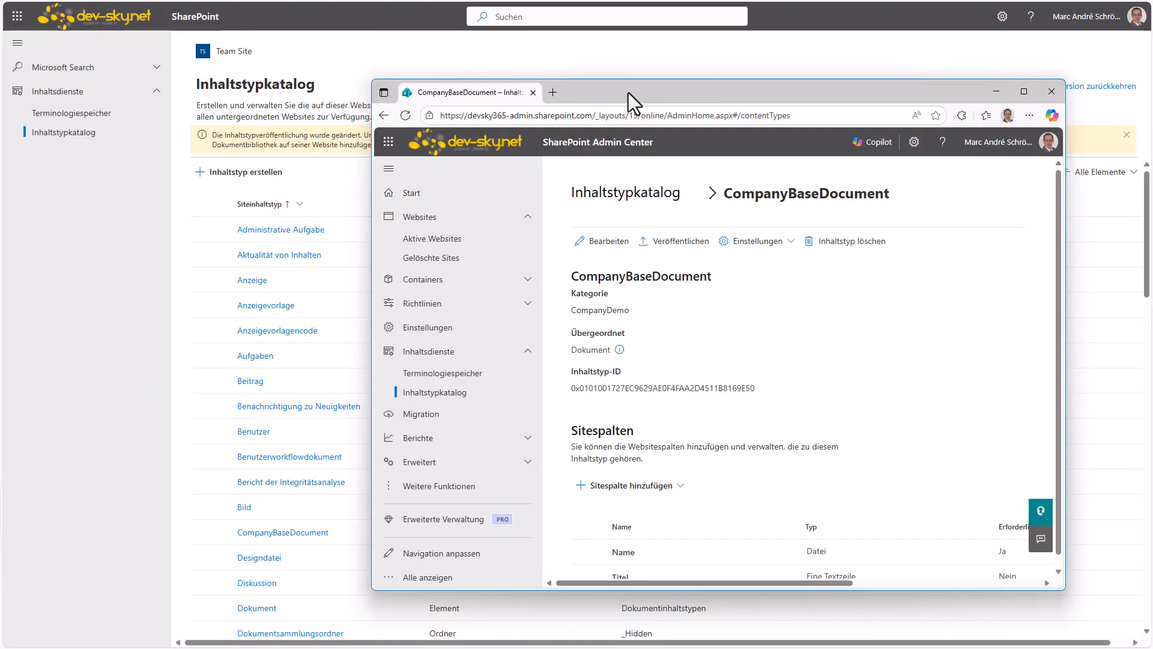
Step: Copy the Dokument content type ID 0x0101 and find it within the CompanyBaseDocument content type page
left_click_drag(628, 92, 1152, 99)
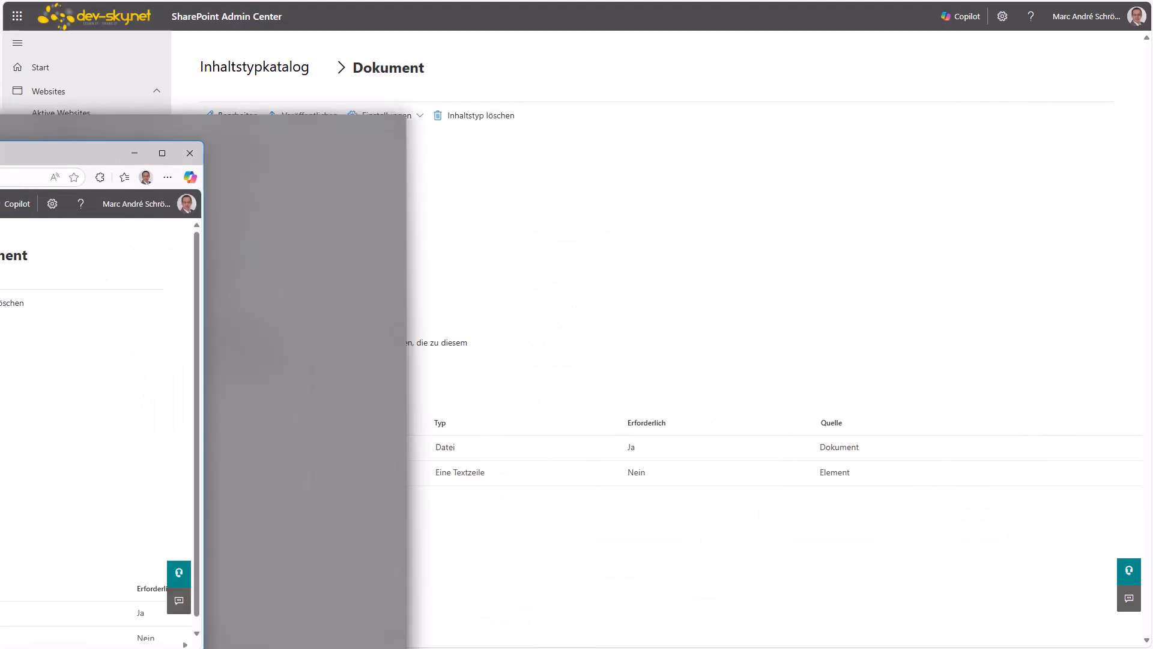
right_click(225, 286)
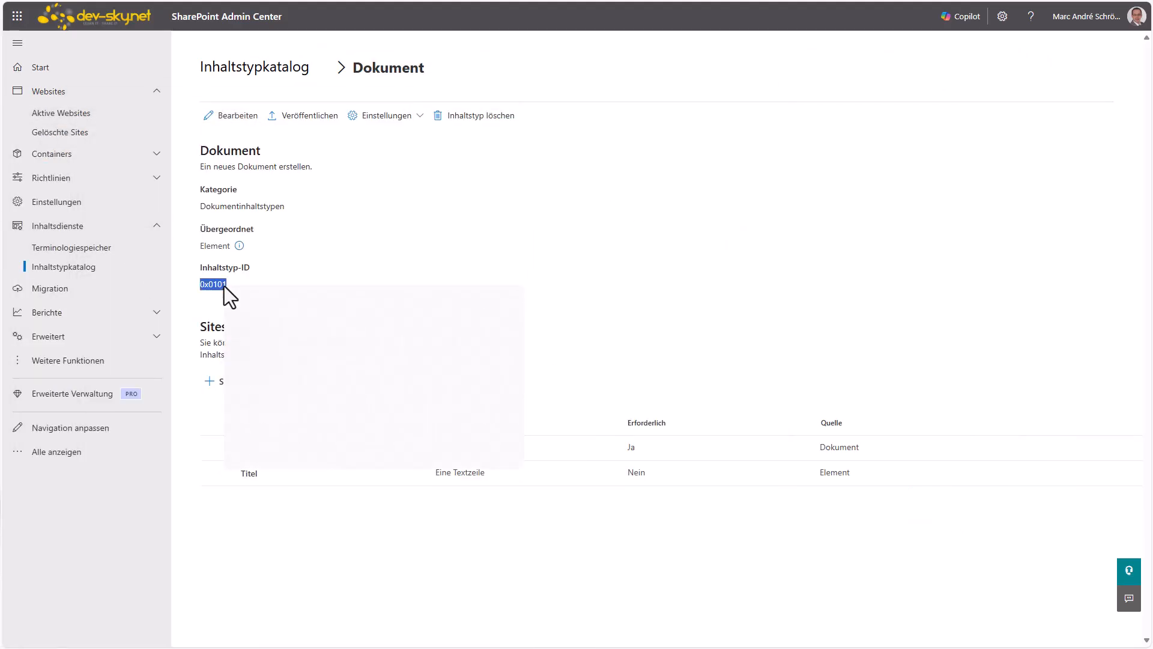
left_click(235, 296)
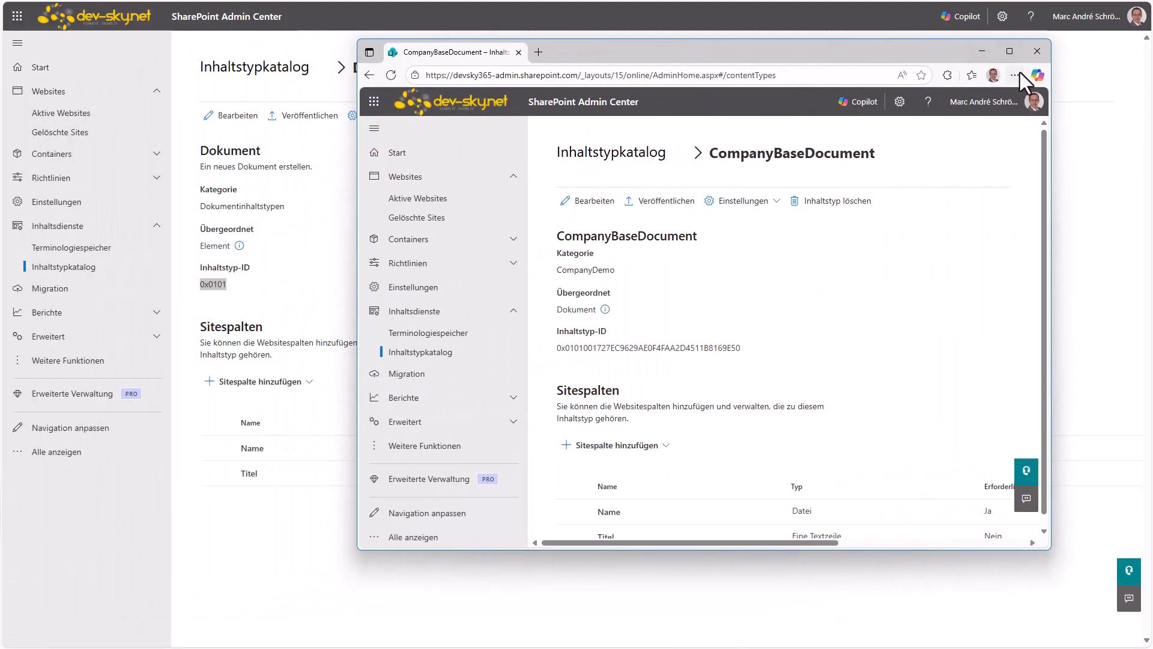
left_click(1020, 73)
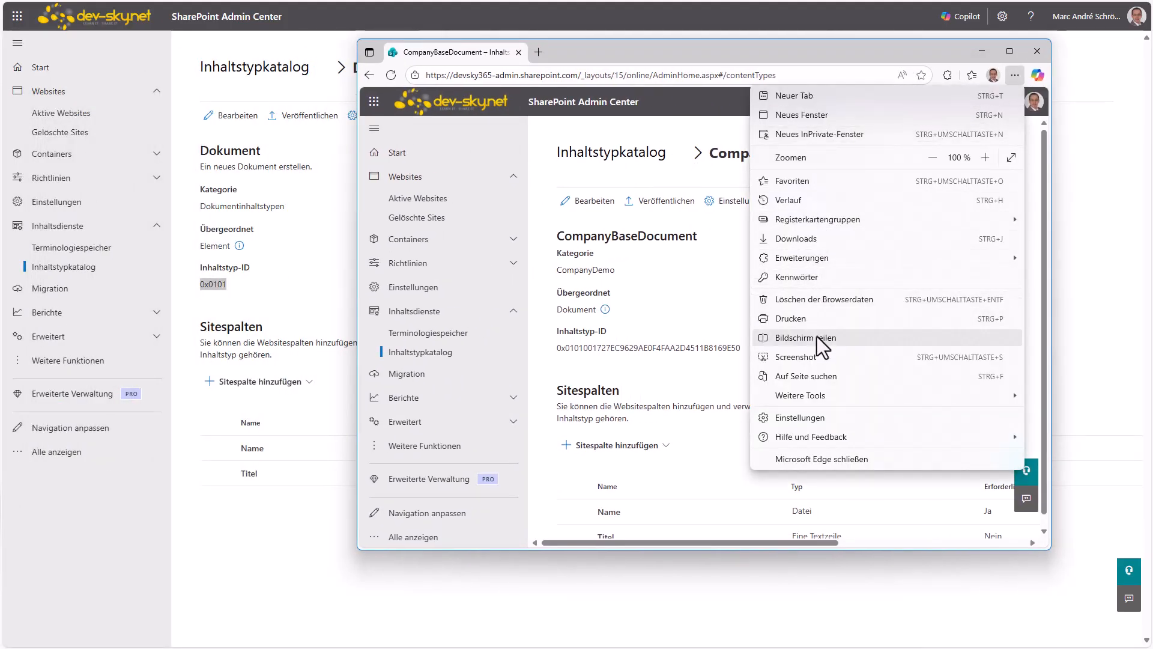
left_click(815, 381)
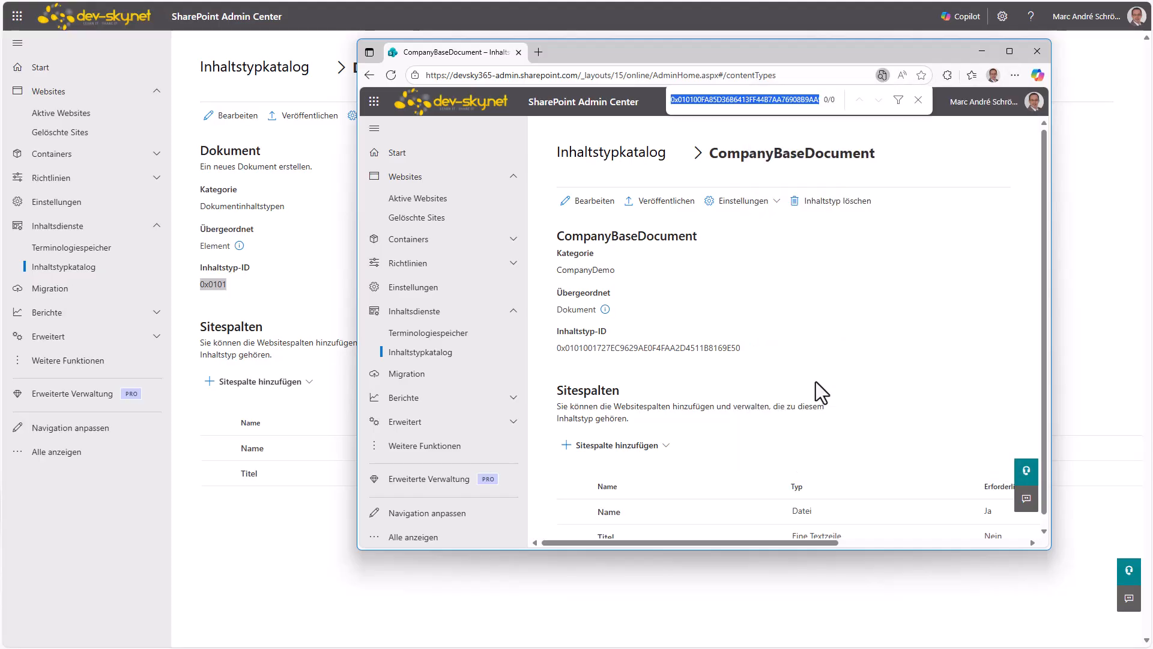
type("0x0101")
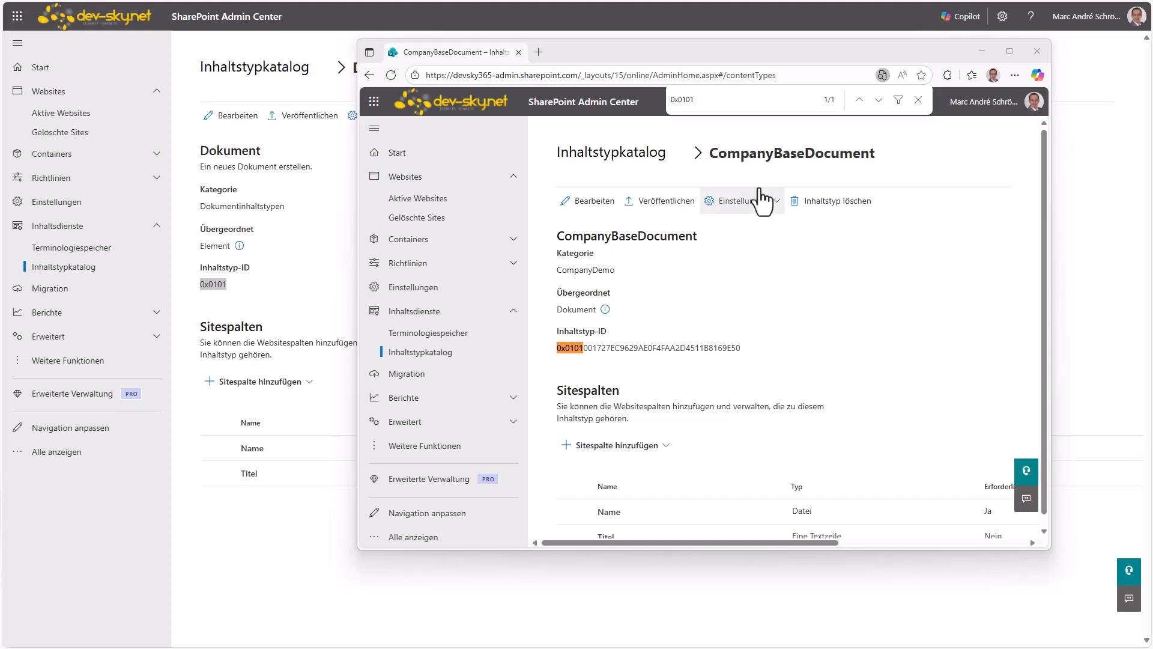
Step: Return to the content type catalog, search for "IT" and open the IT content type
left_click_drag(801, 56, 0, 106)
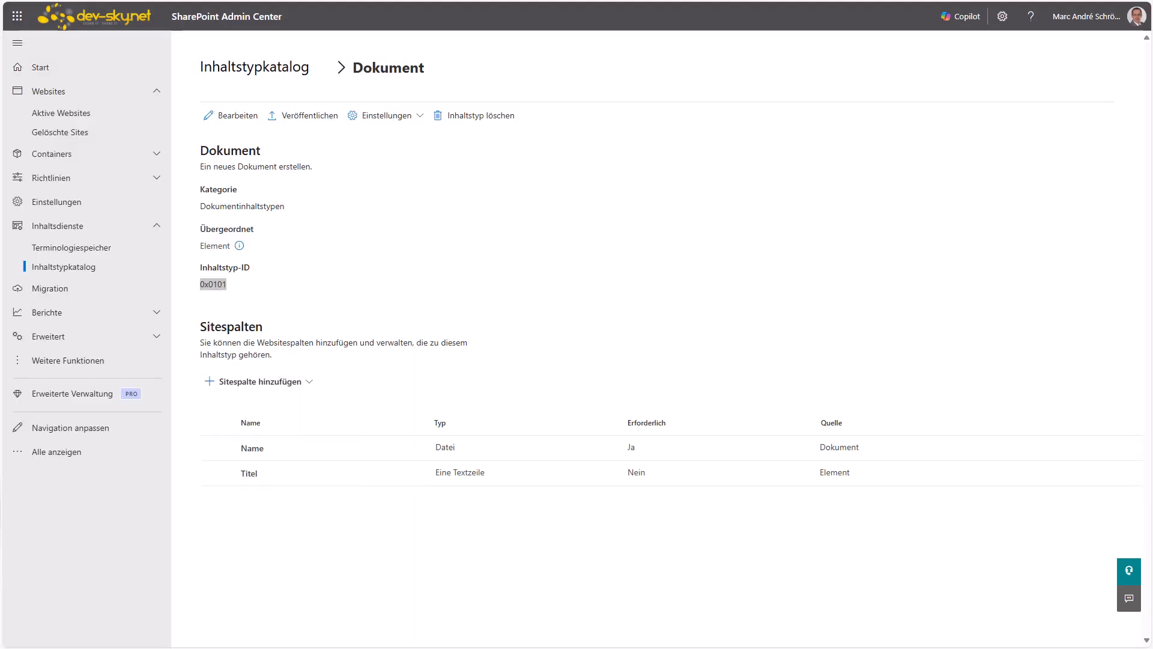
left_click(239, 70)
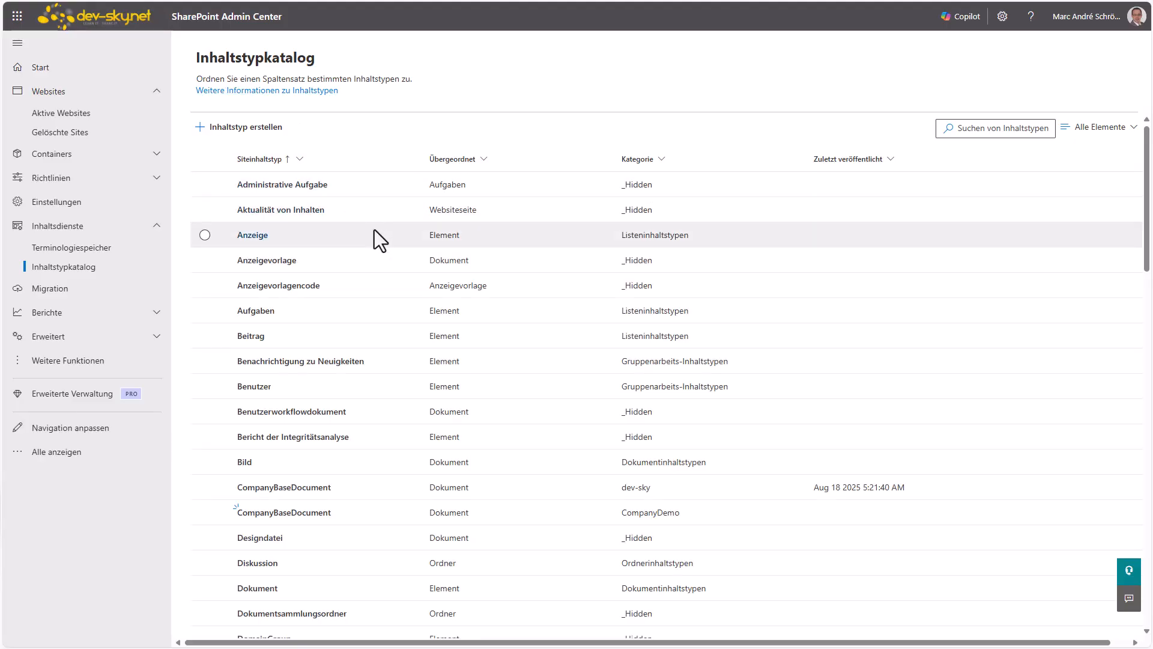
left_click(997, 130)
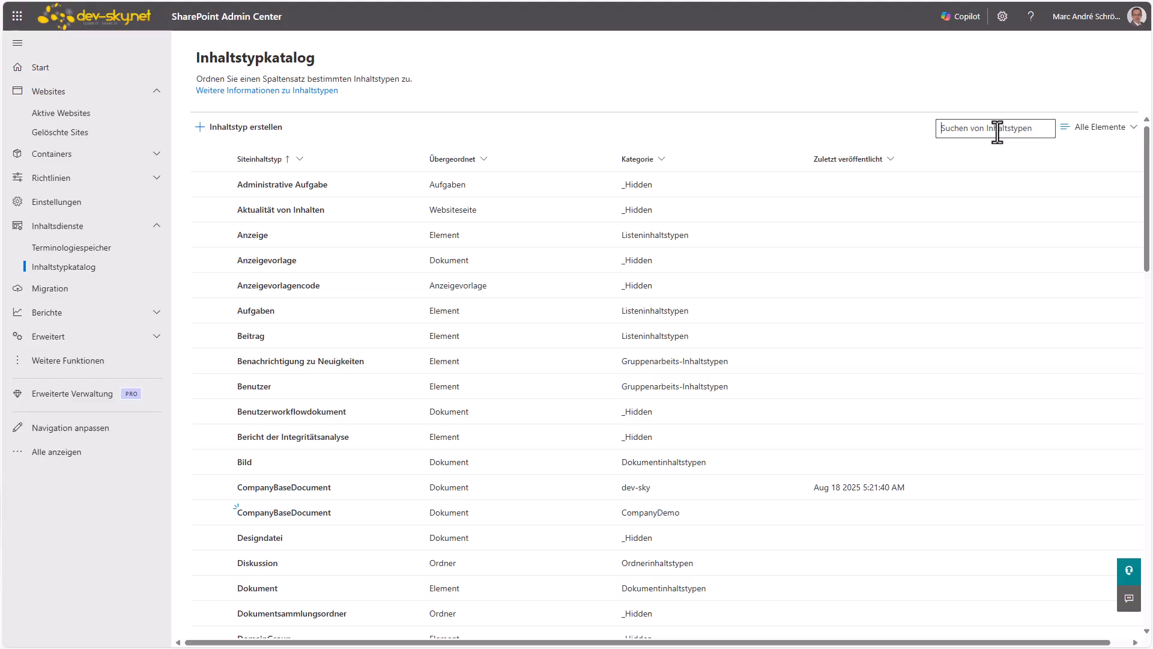
type("IT")
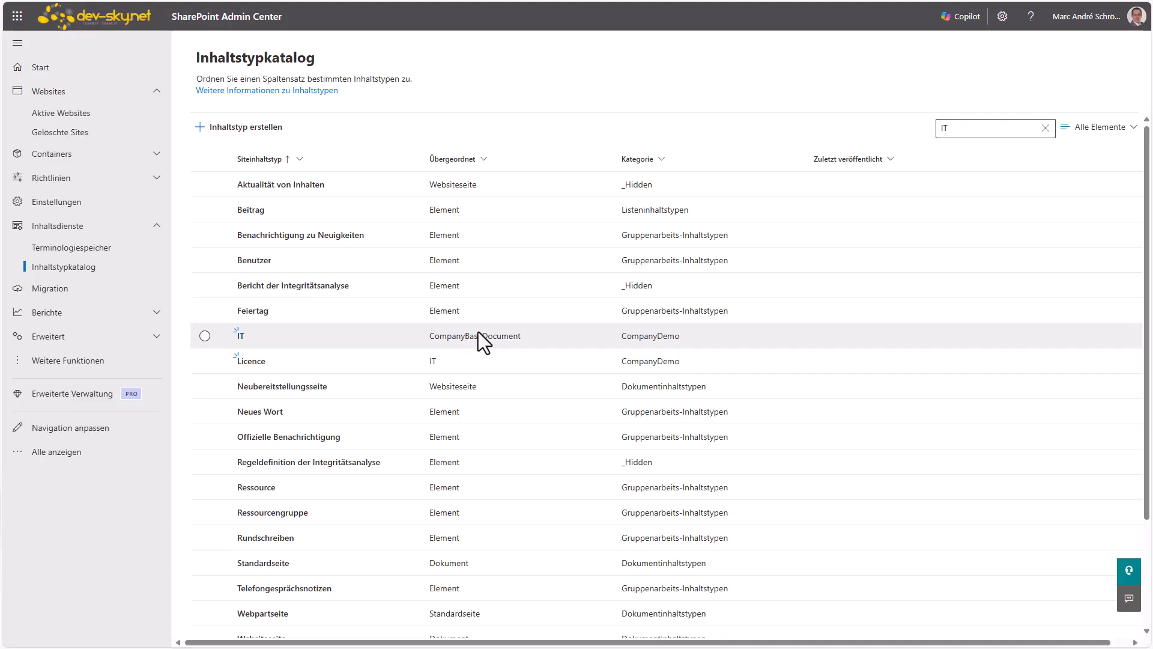
left_click(242, 337)
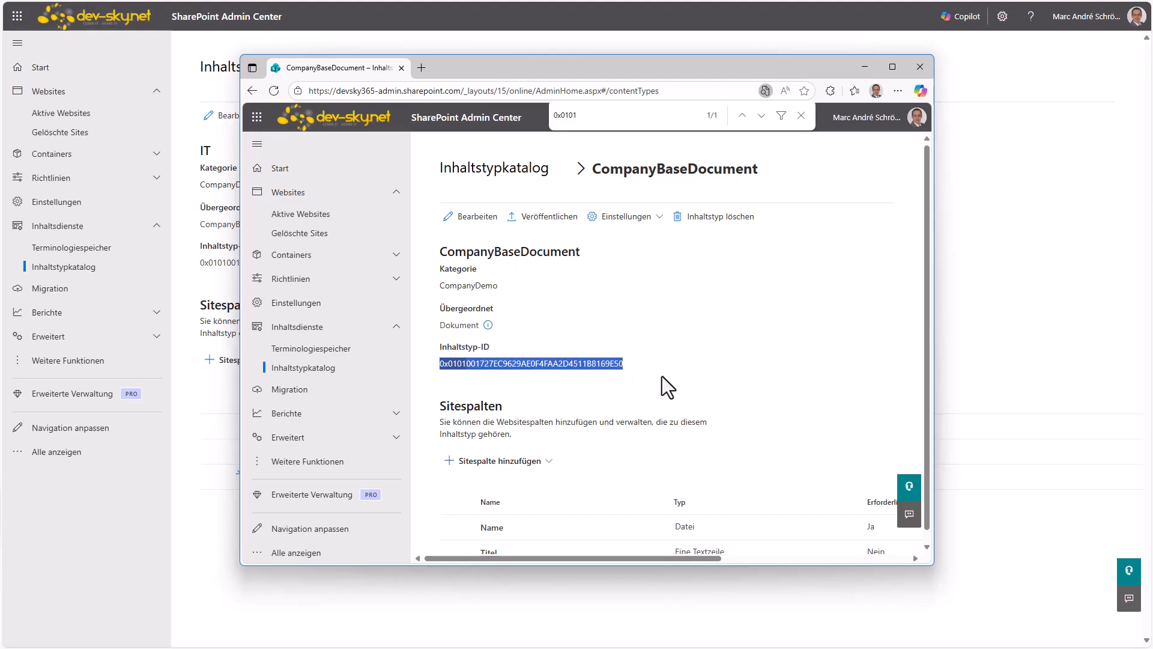
Step: Copy CompanyBaseDocument's content type ID and find it within the IT content type page
left_click_drag(652, 70, 598, 64)
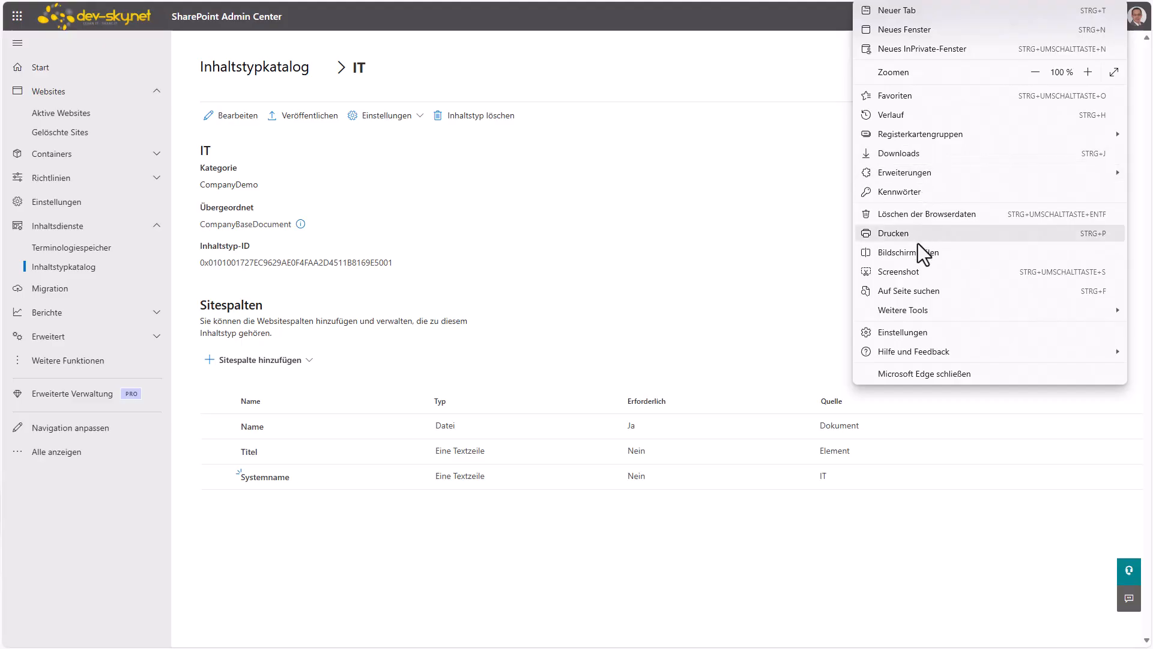
left_click(920, 291)
key("ctrl+v")
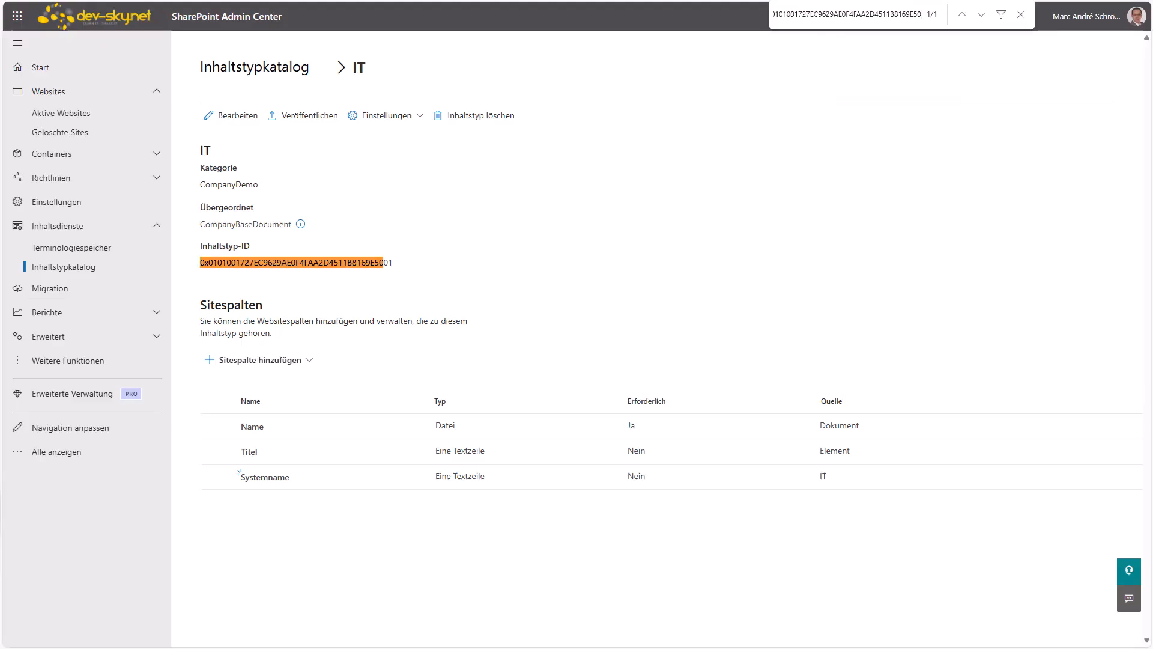
Step: Compare the IT and CompanyBaseDocument IDs side by side, select the part following 0x0101, and close the CompanyBaseDocument window
left_click_drag(0, 181, 990, 95)
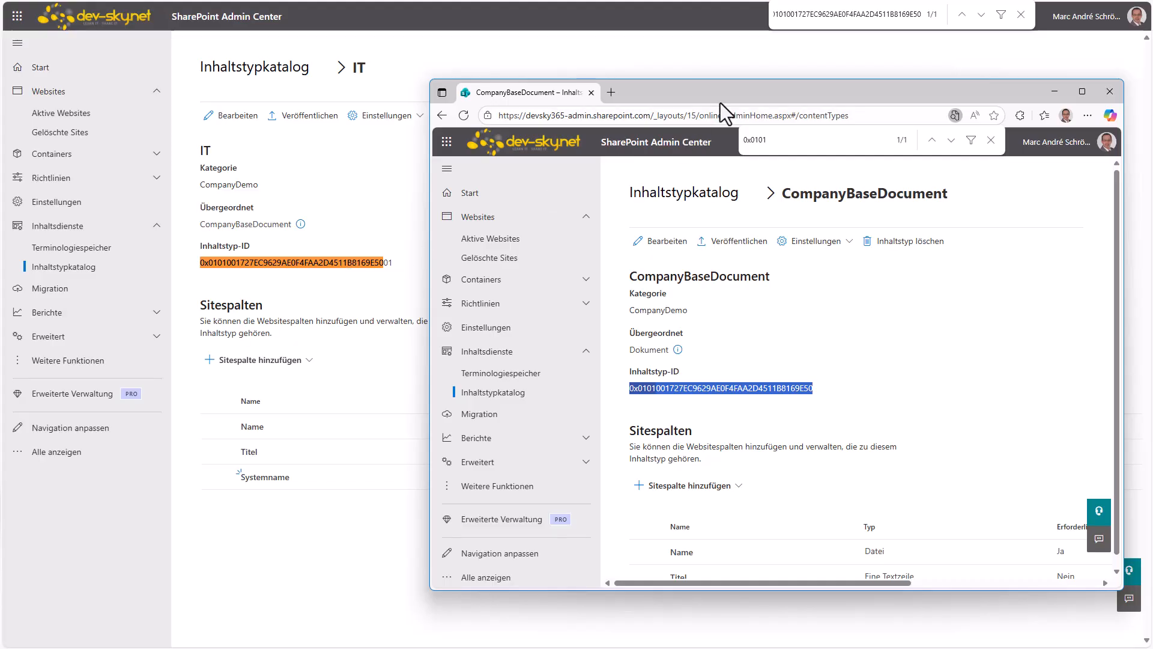
left_click_drag(721, 96, 707, 48)
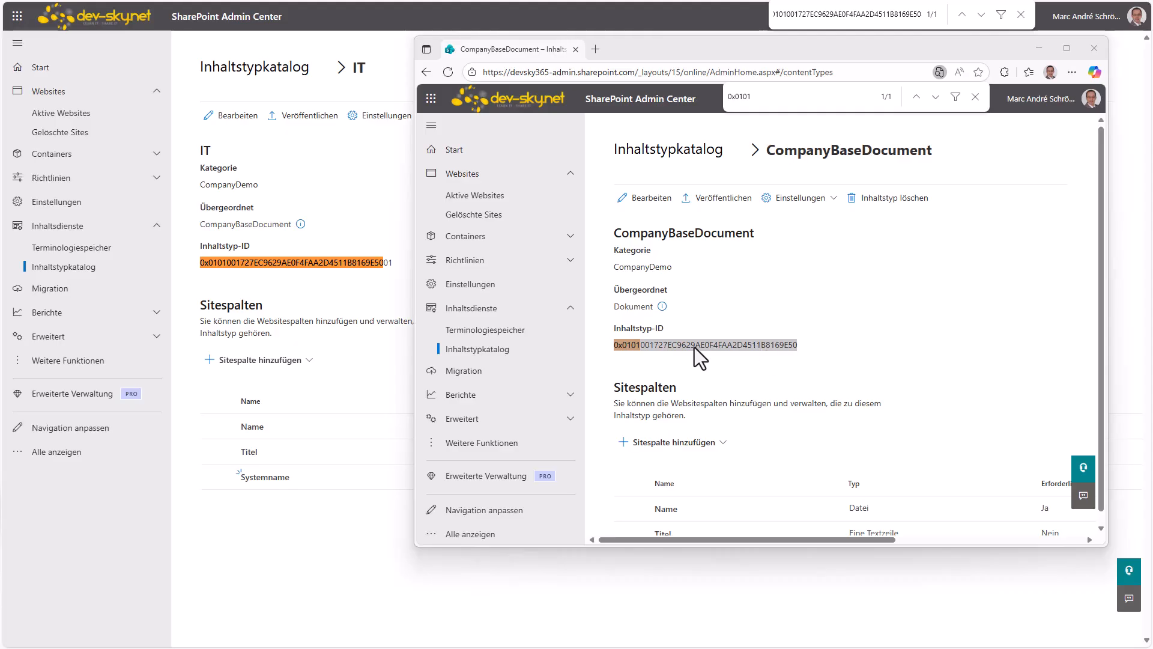
double_click(642, 351)
mouse_move(642, 350)
left_mouse_down()
mouse_move(661, 349)
mouse_move(644, 344)
left_mouse_up()
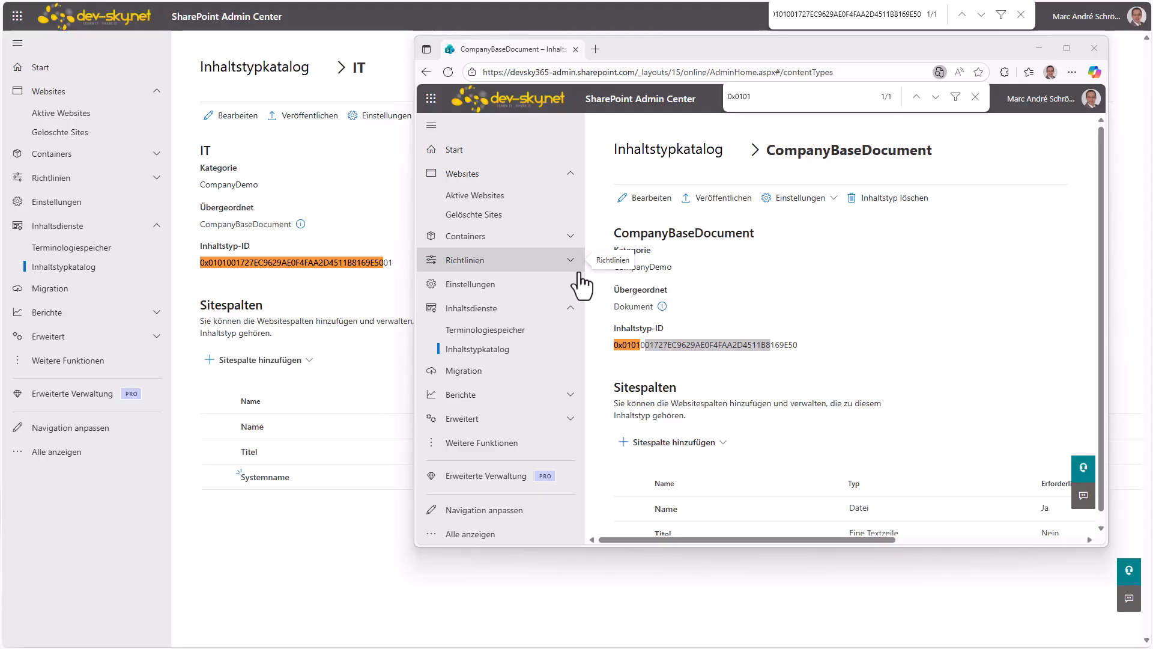
left_click(1095, 51)
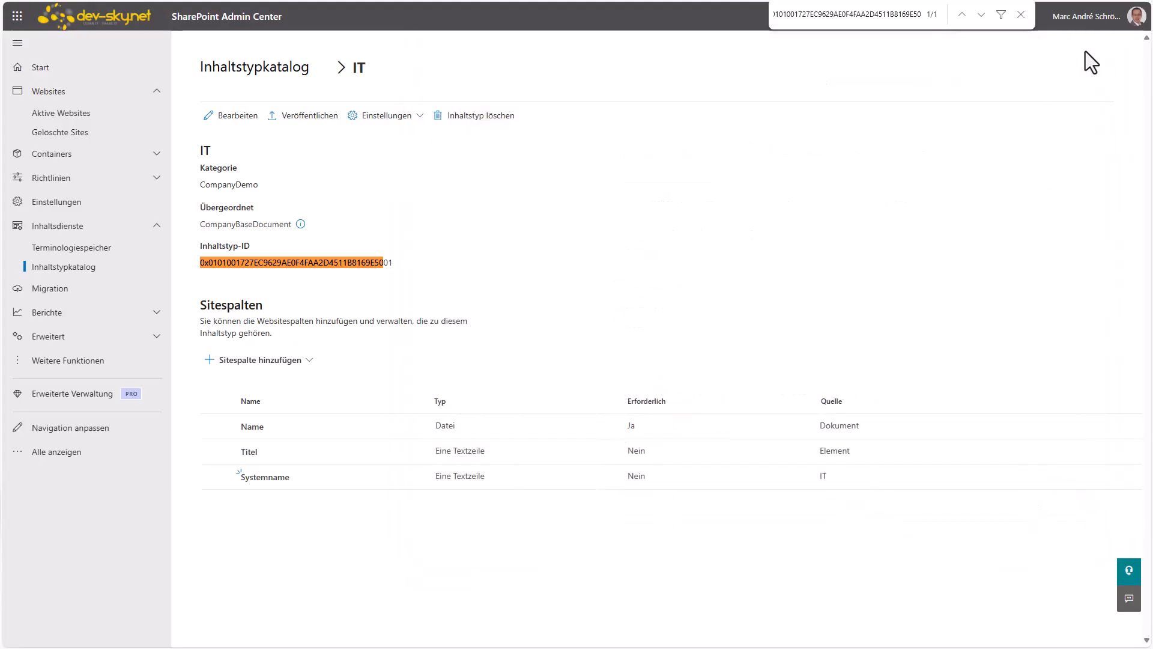
Step: Sort the content type catalog by Kategorie in ascending order and open Licence from the CompanyDemo category
left_click(262, 67)
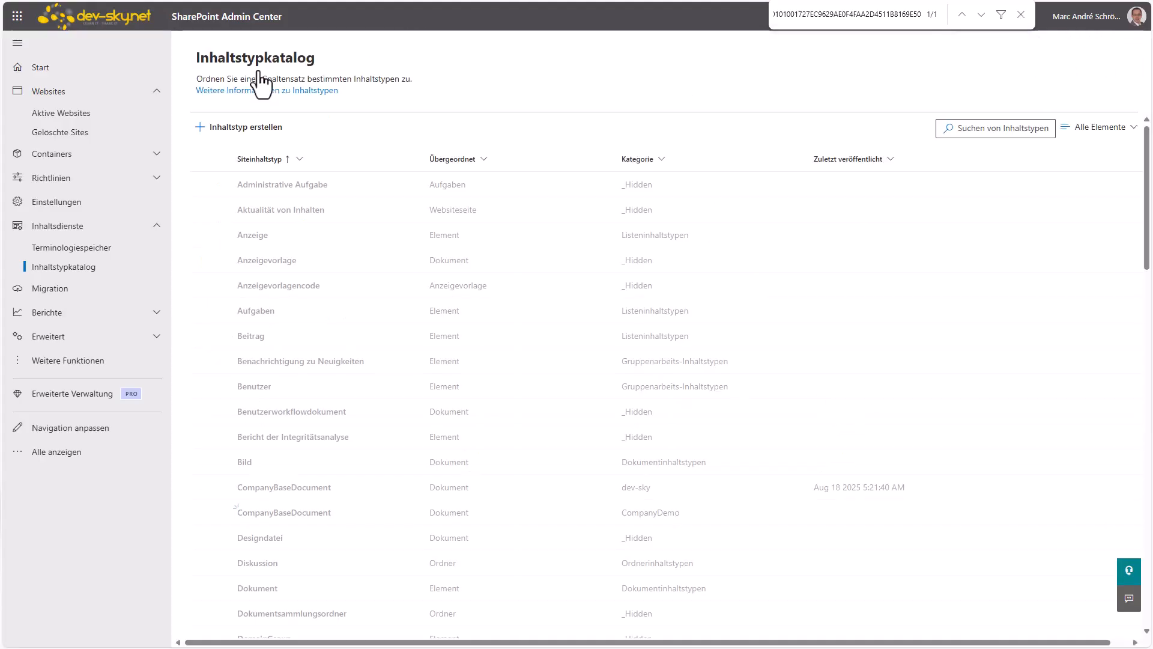
left_click(628, 157)
left_click(638, 184)
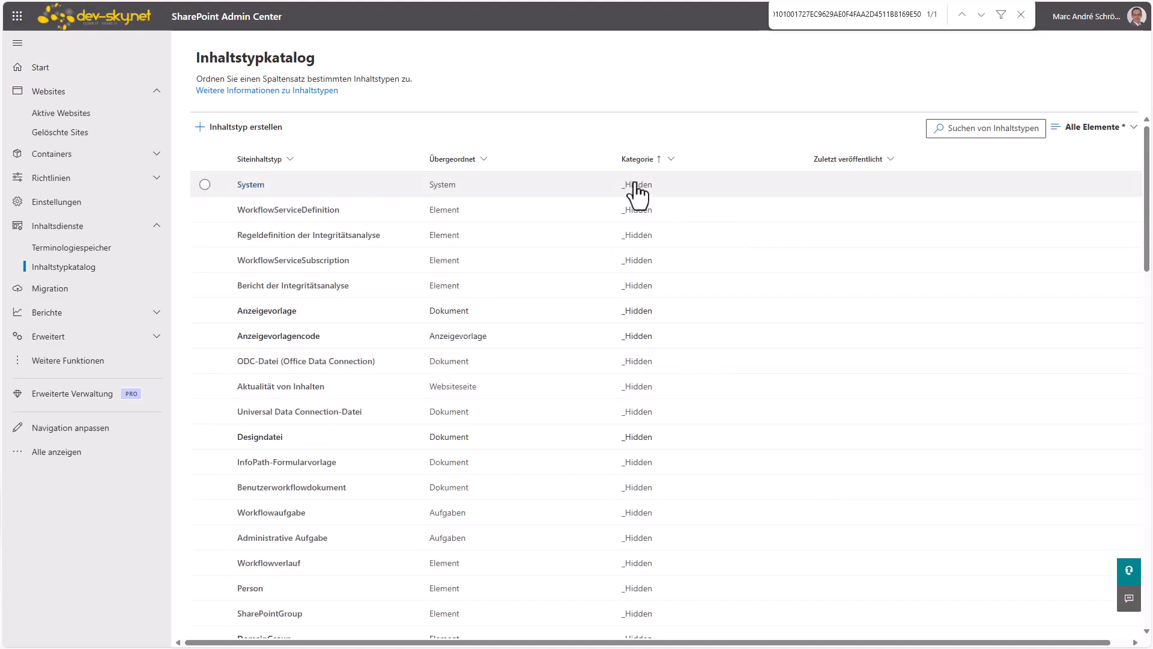
scroll(604, 367, "down", 8)
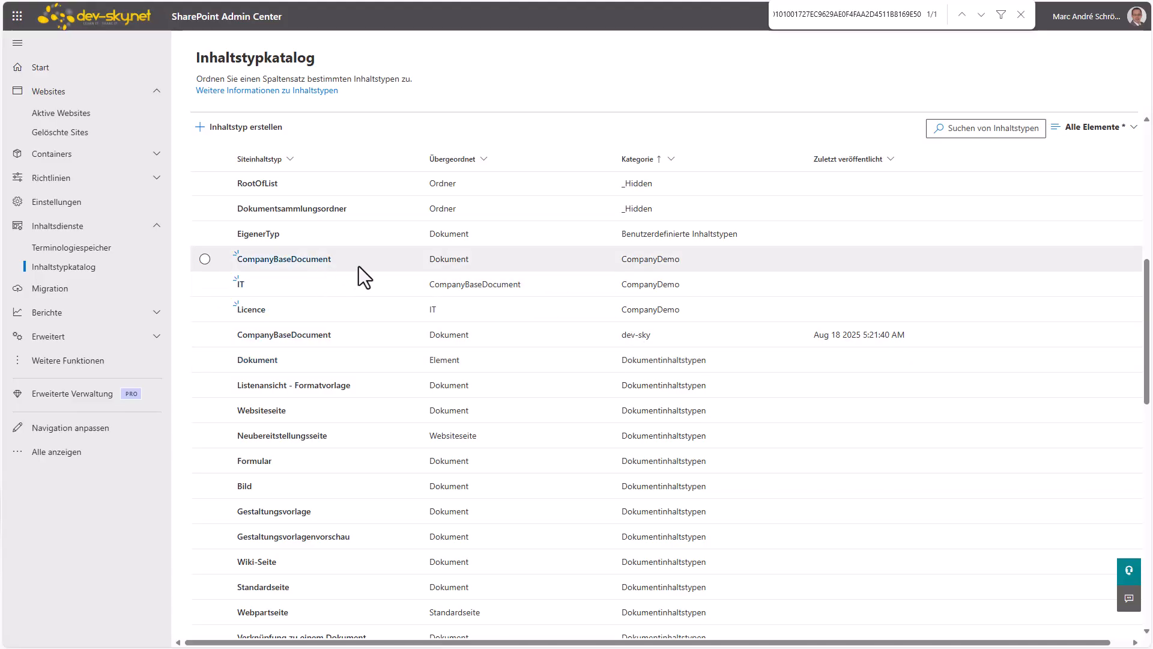
left_click(283, 266)
left_click(239, 287)
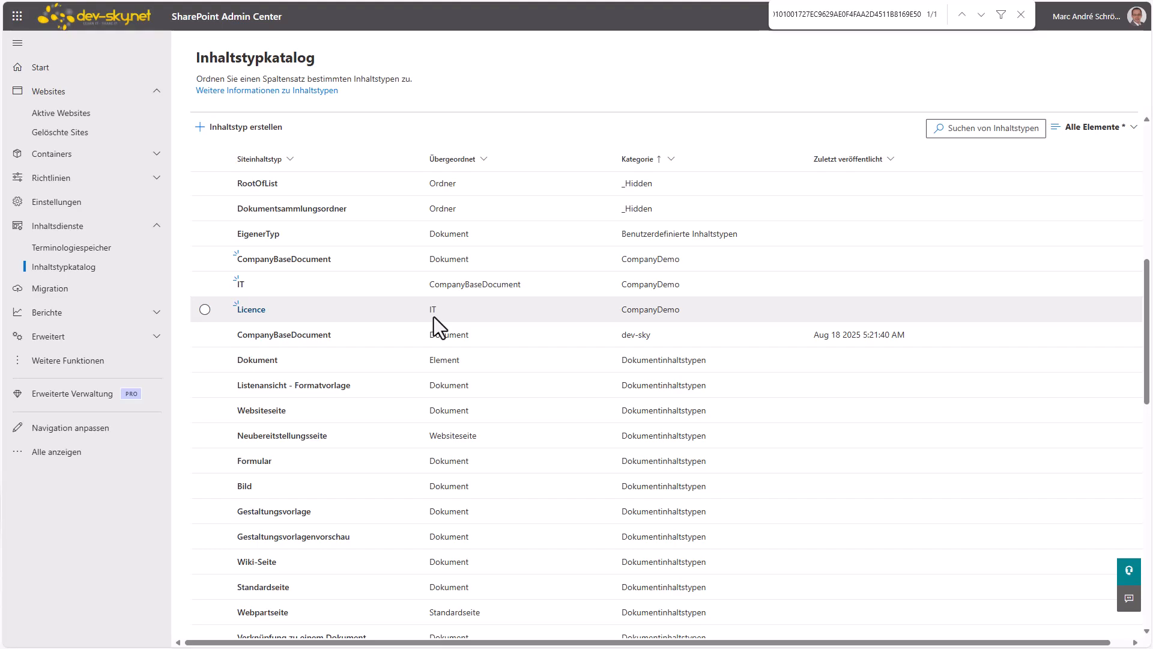
left_click(251, 308)
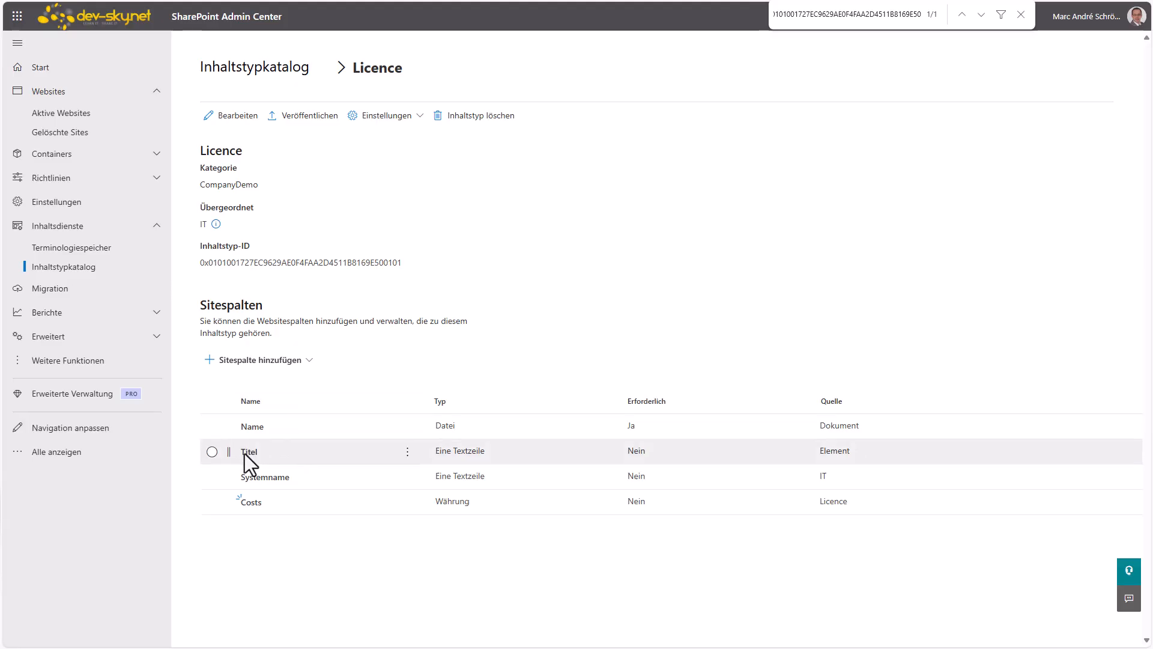
Step: Review the Systemname column in the classic interface, filter the site columns by CompanyDemo, and return to Licence without saving changes
left_click(259, 479)
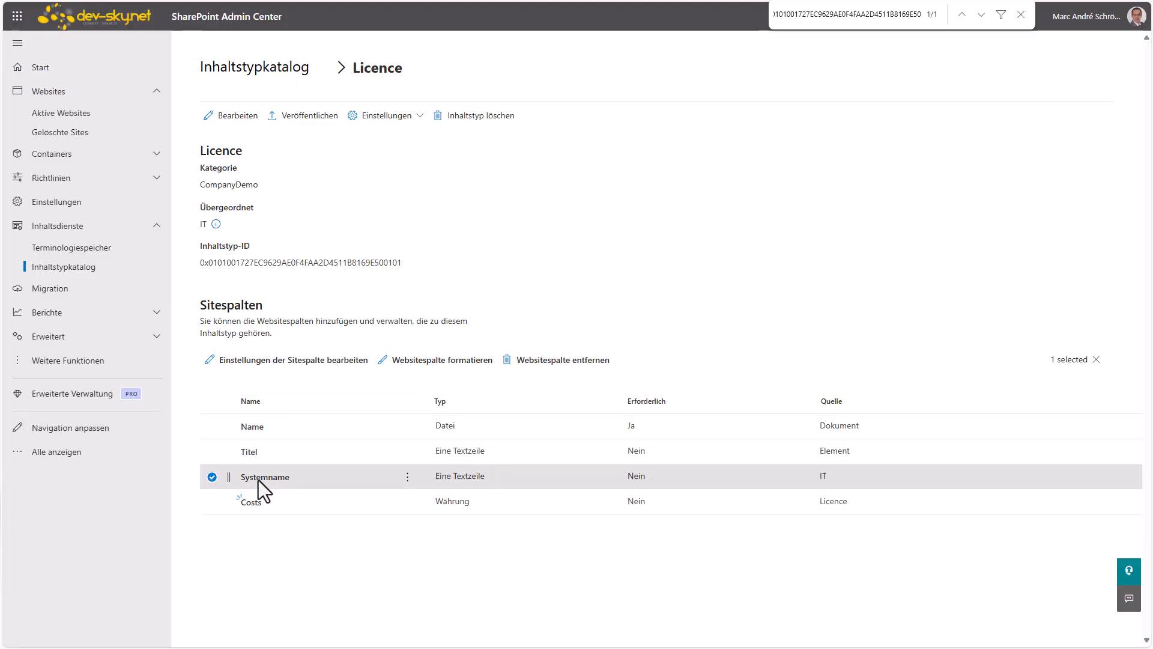
left_click(319, 362)
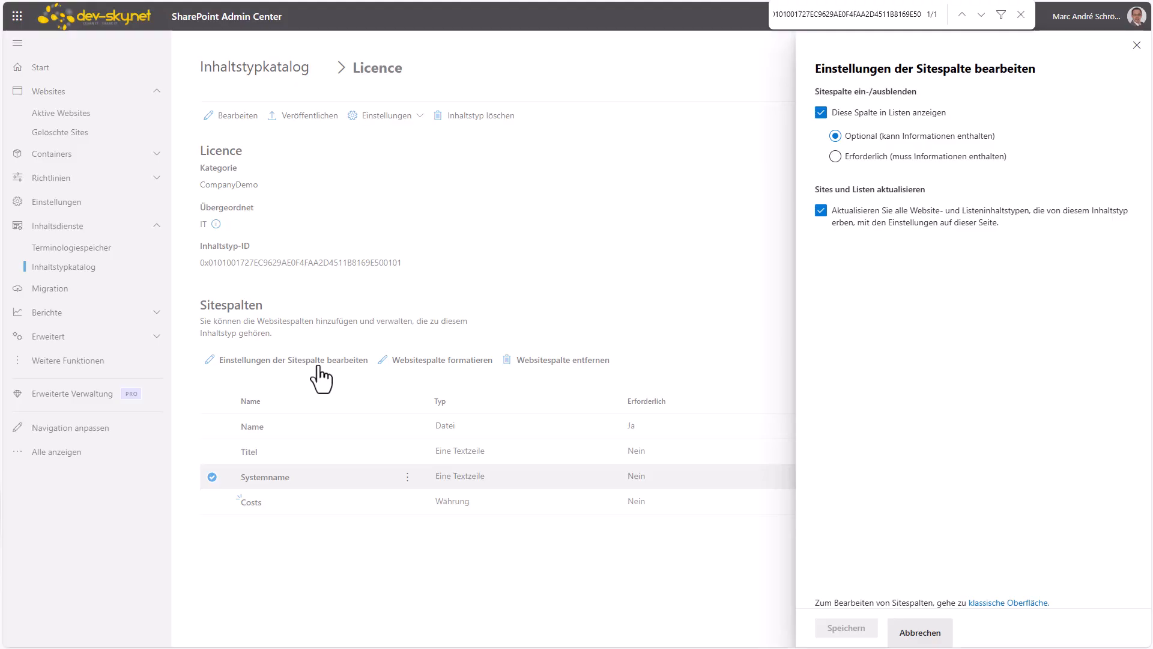
left_click(1000, 603)
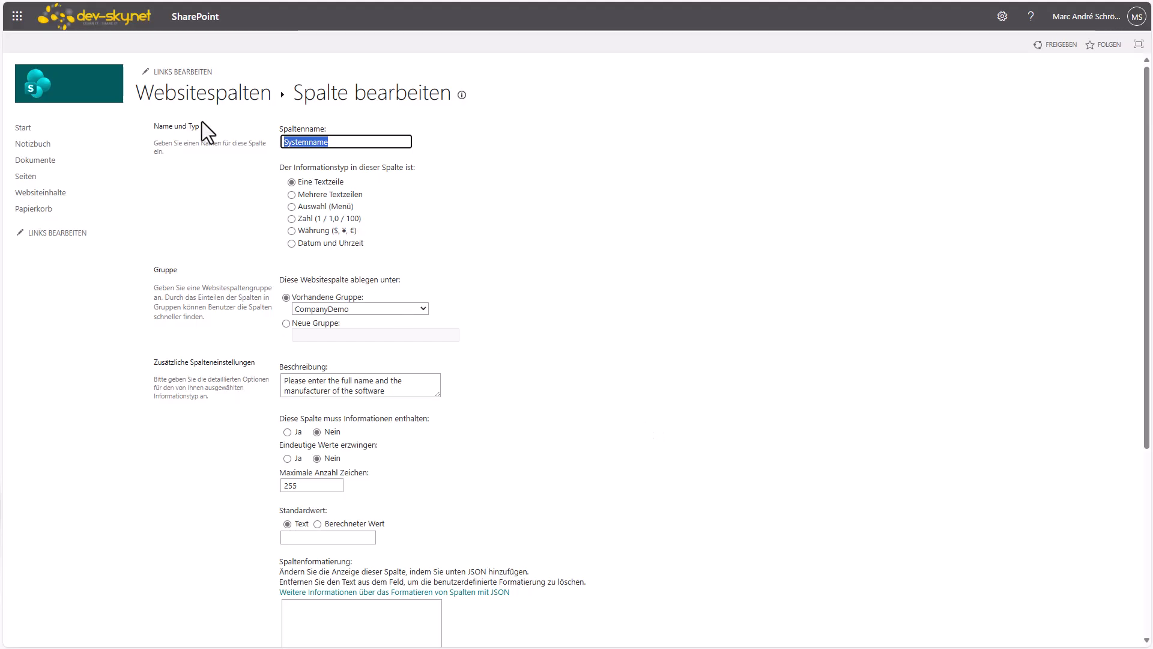
left_click(210, 100)
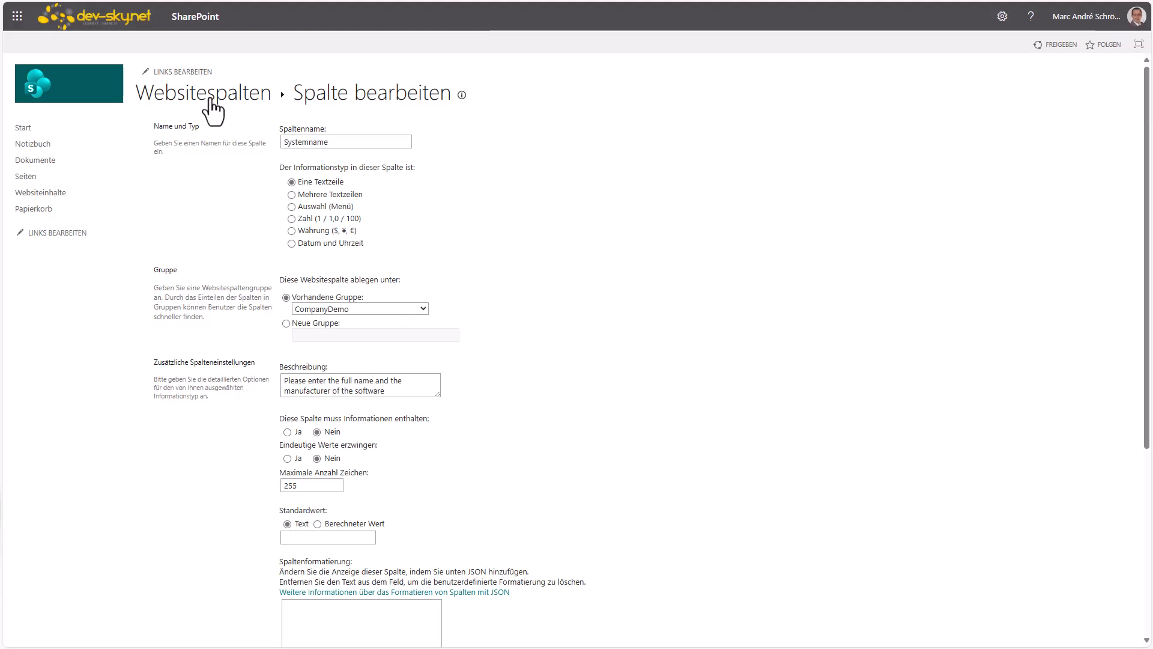
left_click(1040, 132)
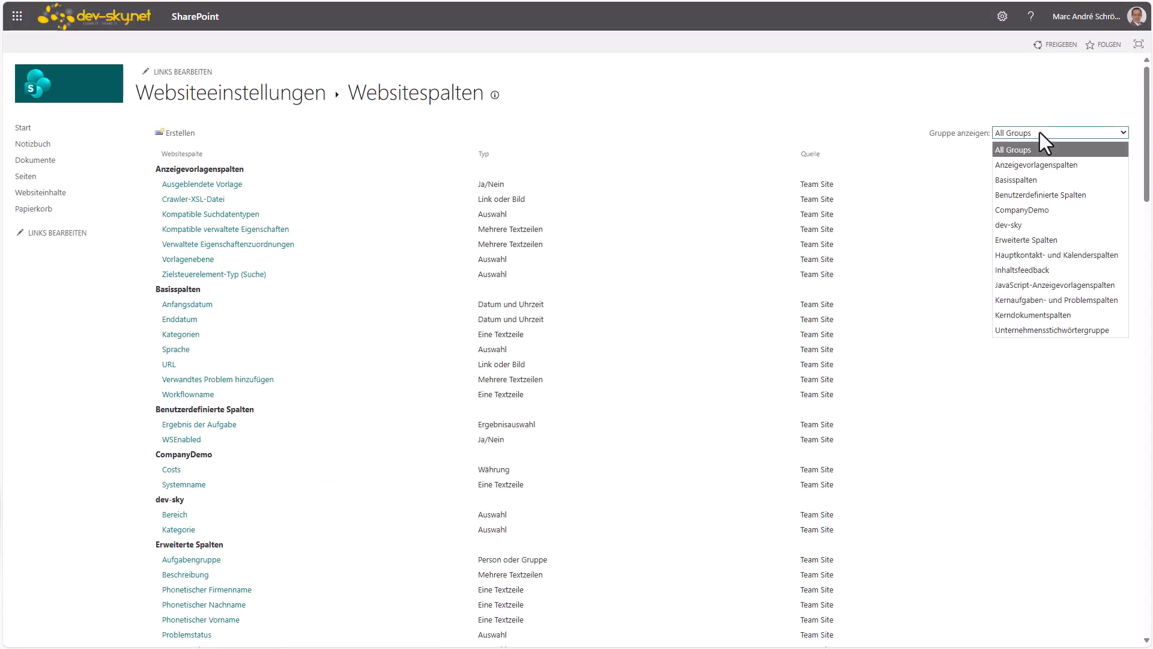
left_click(1036, 213)
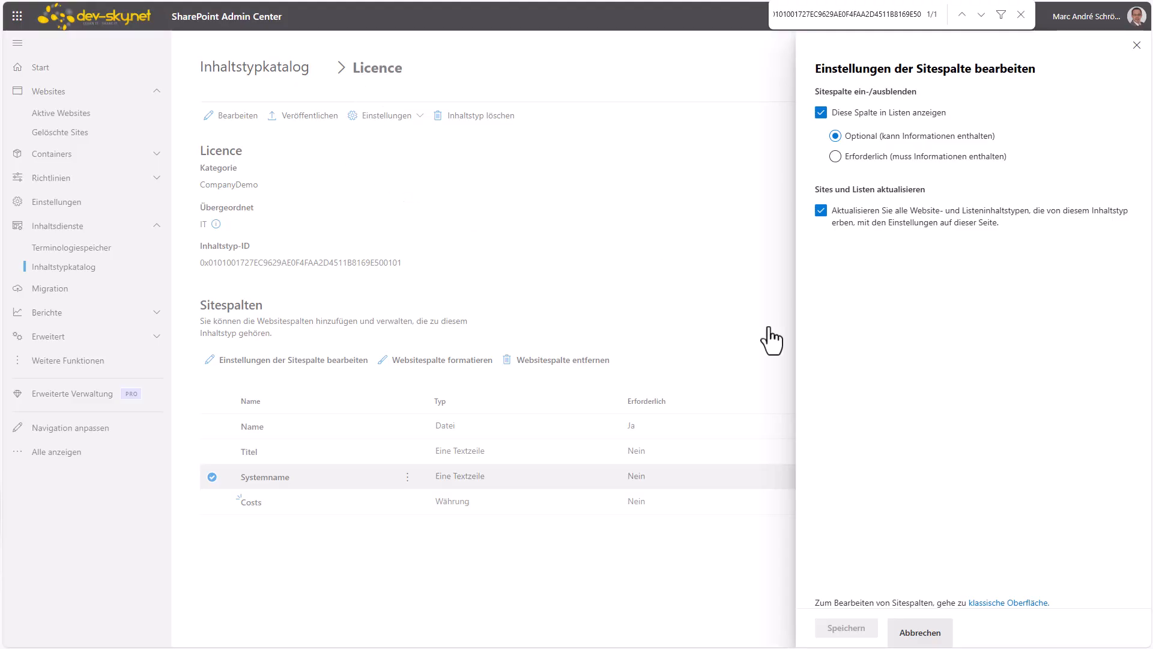
left_click(920, 632)
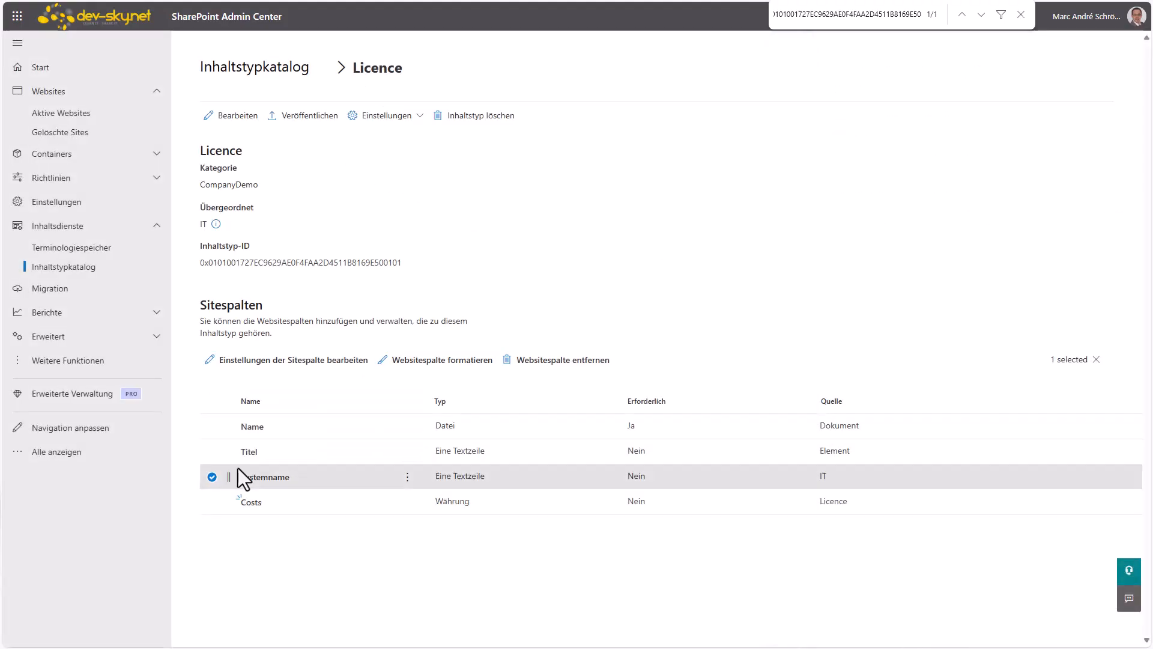
left_click(215, 478)
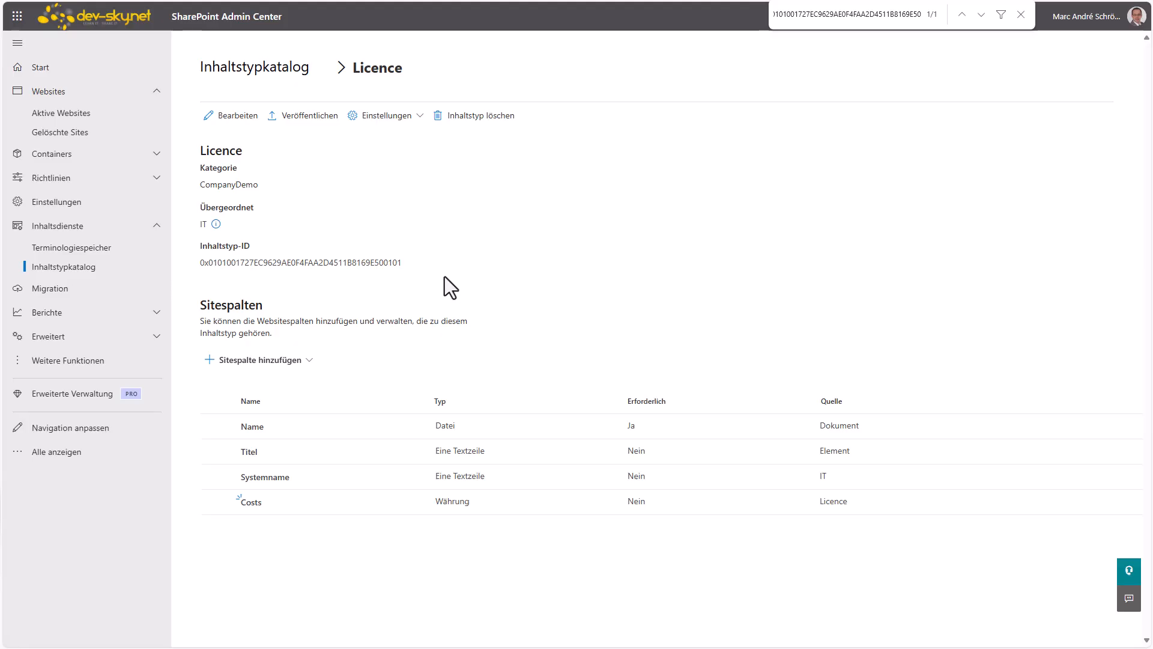
Step: Review the document template and permission options in Licence's advanced settings and close them without saving
left_click(387, 116)
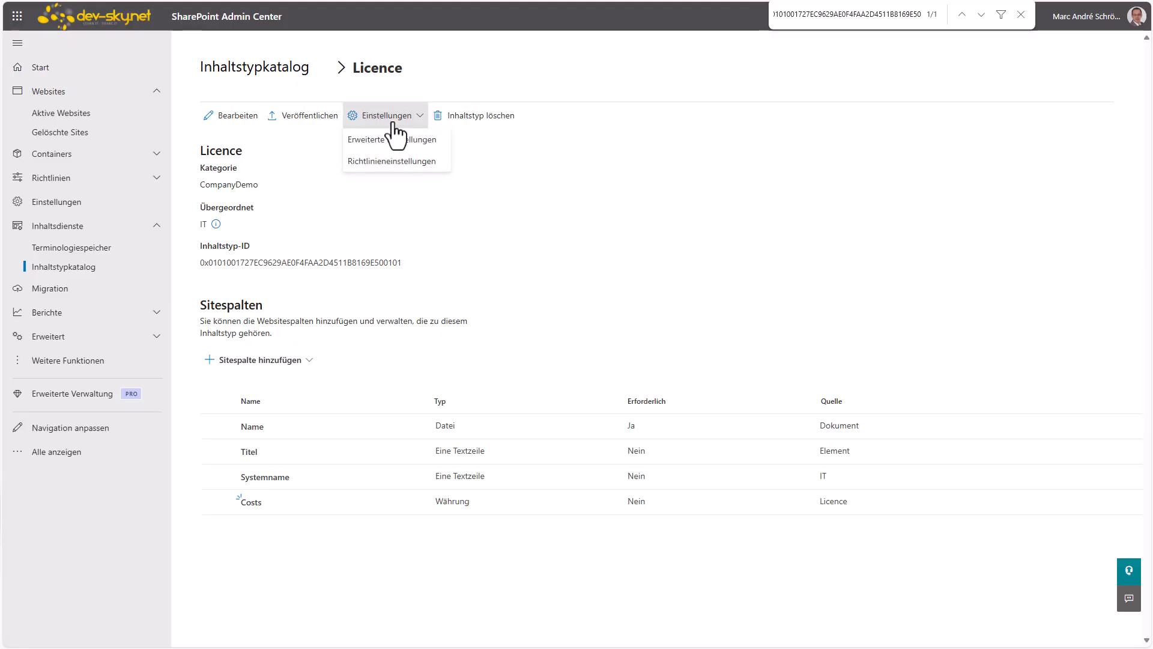
left_click(394, 144)
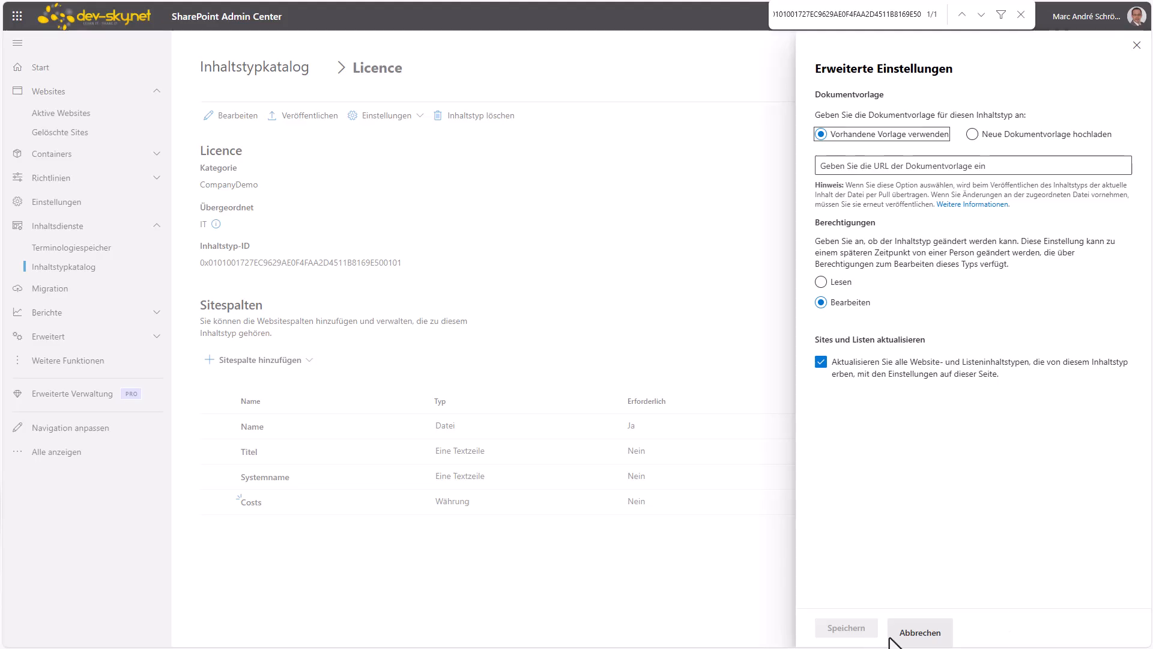
left_click(919, 633)
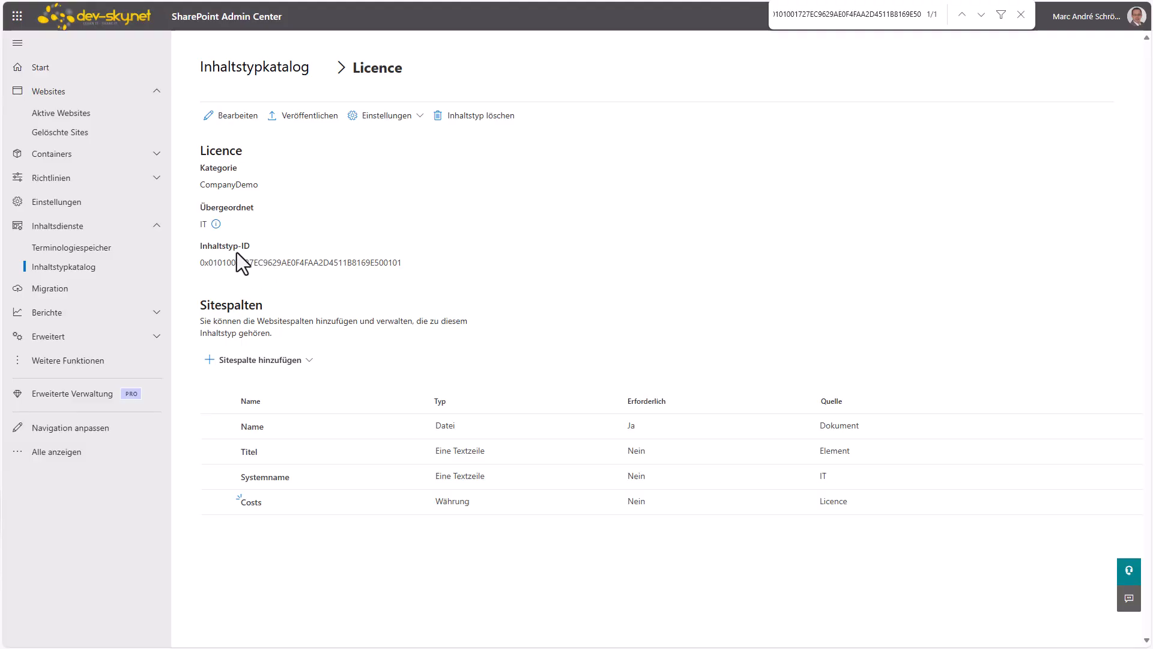
Step: View the Demo01 document library and return to the Licence content type page
key("Escape")
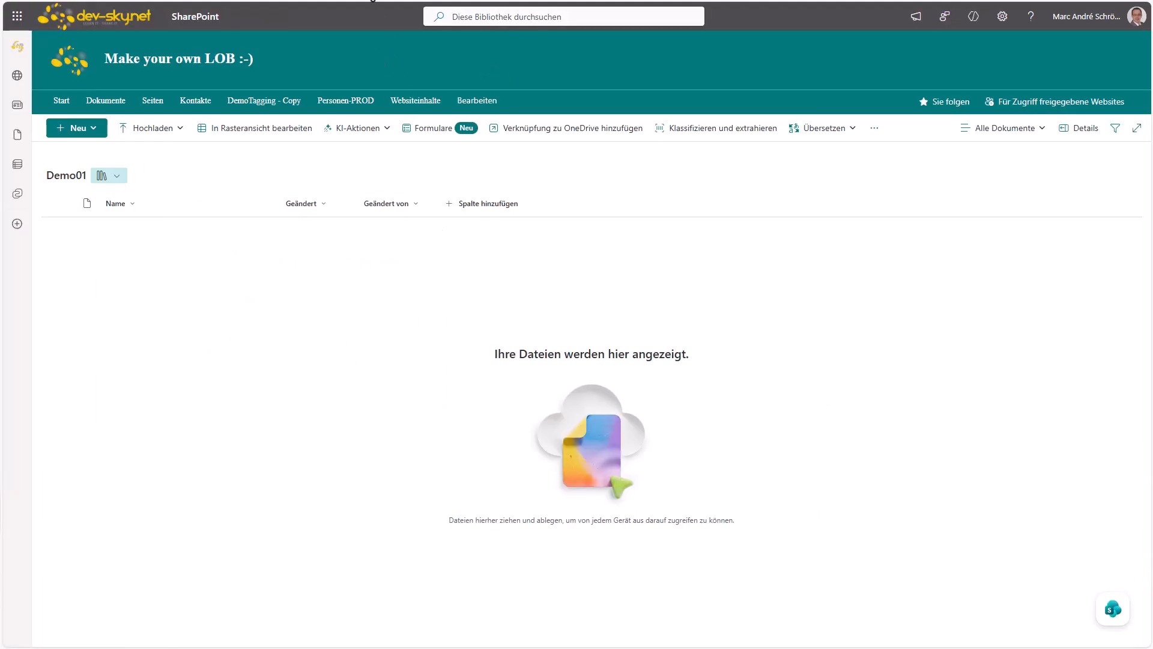
left_click(240, 1)
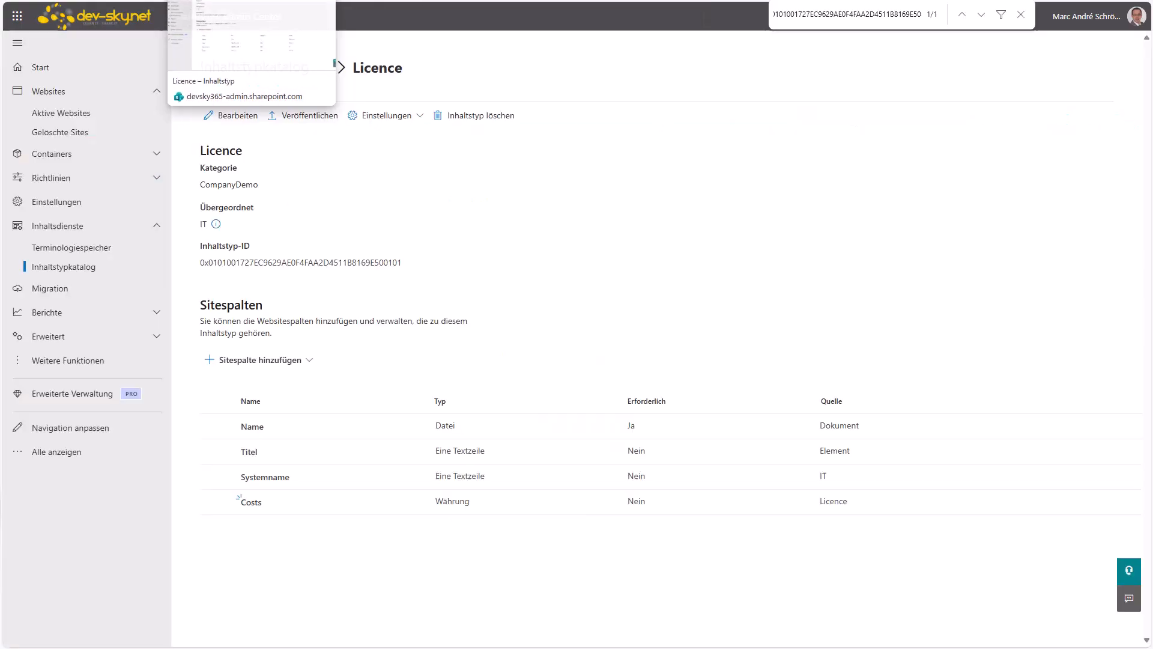
Step: Publish the Licence content type so that all websites in the organisation can download it
key("Escape")
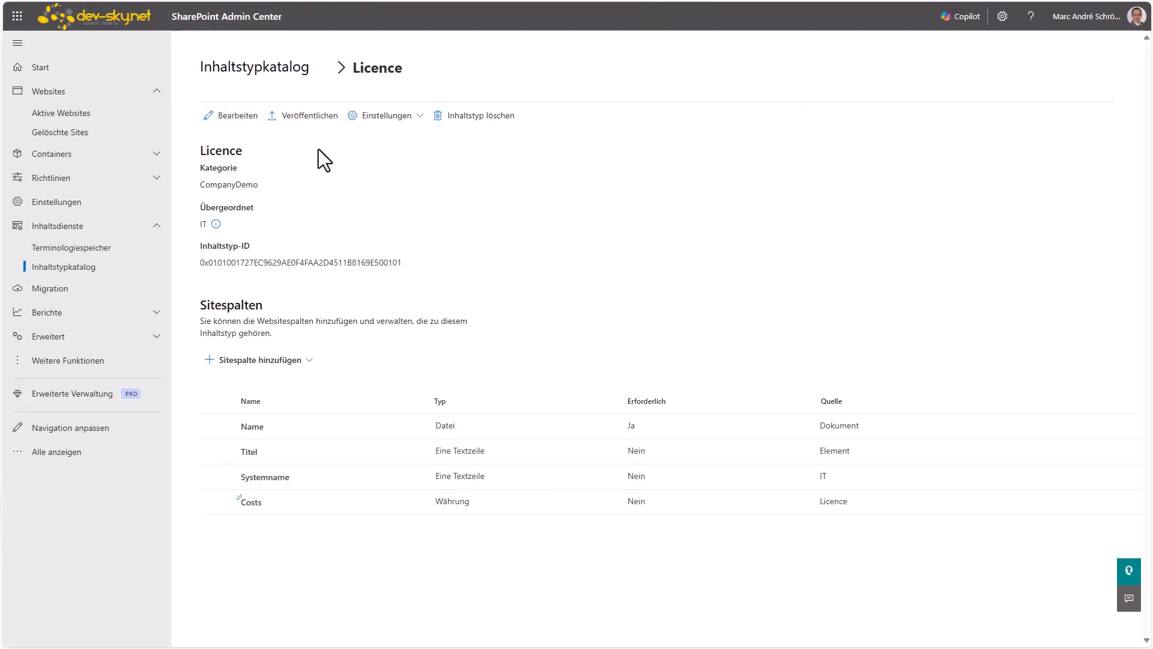
left_click(317, 115)
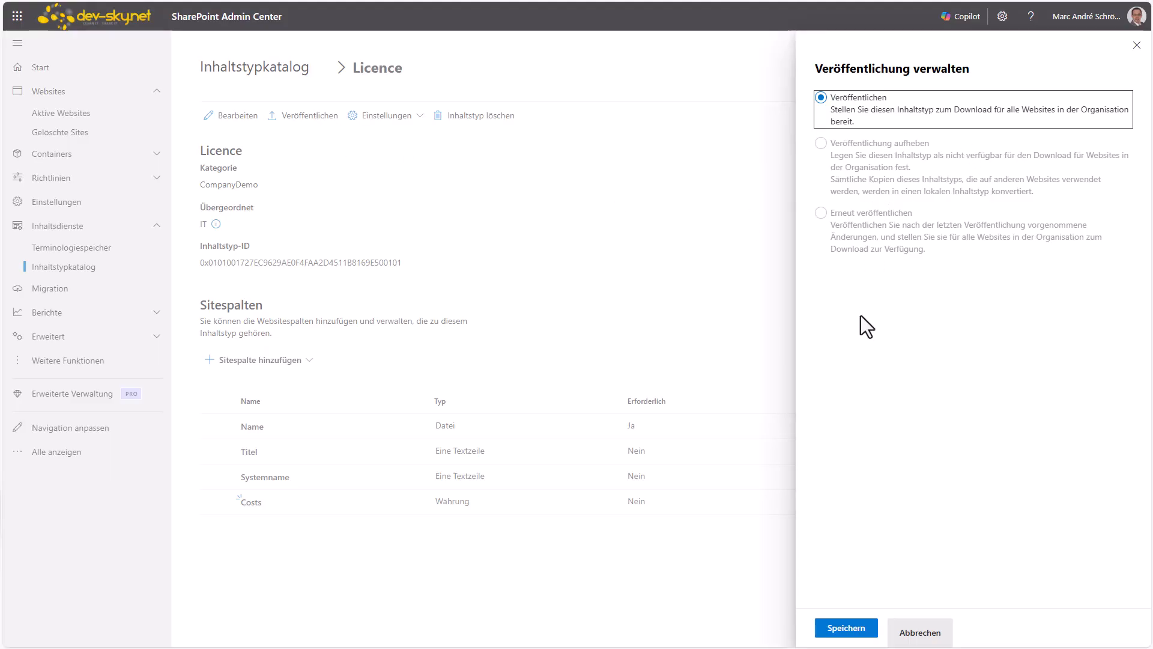
left_click(840, 629)
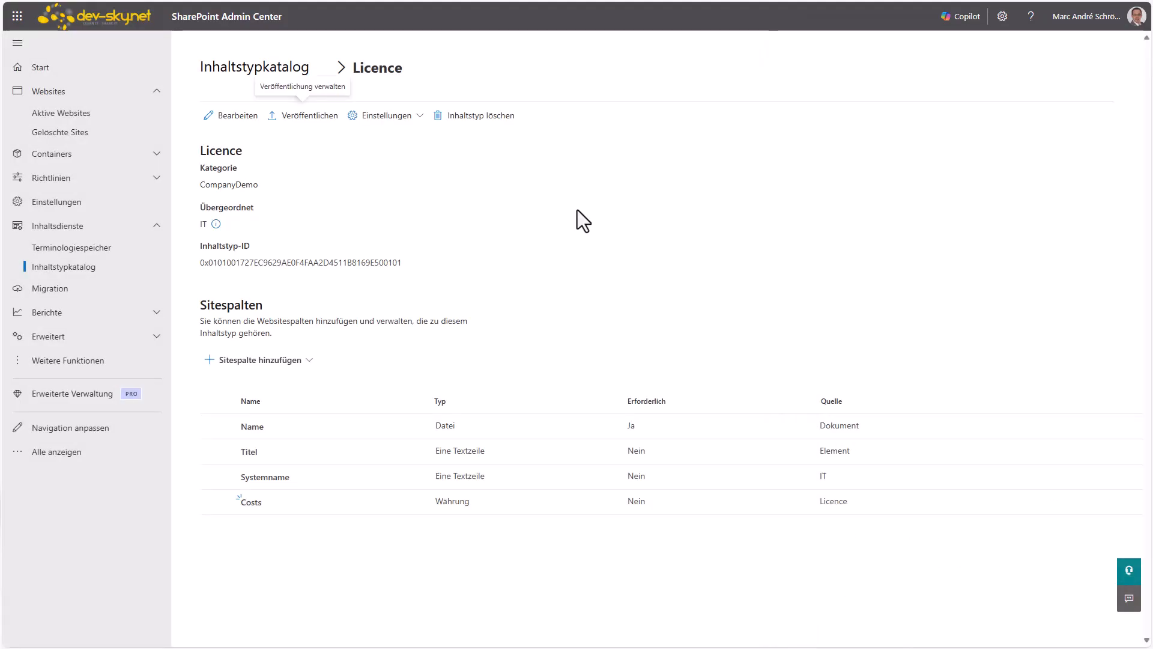
Step: Return to the content type catalog and look through the listed content types and their publication dates
left_click(242, 74)
scroll(421, 357, "down", 1)
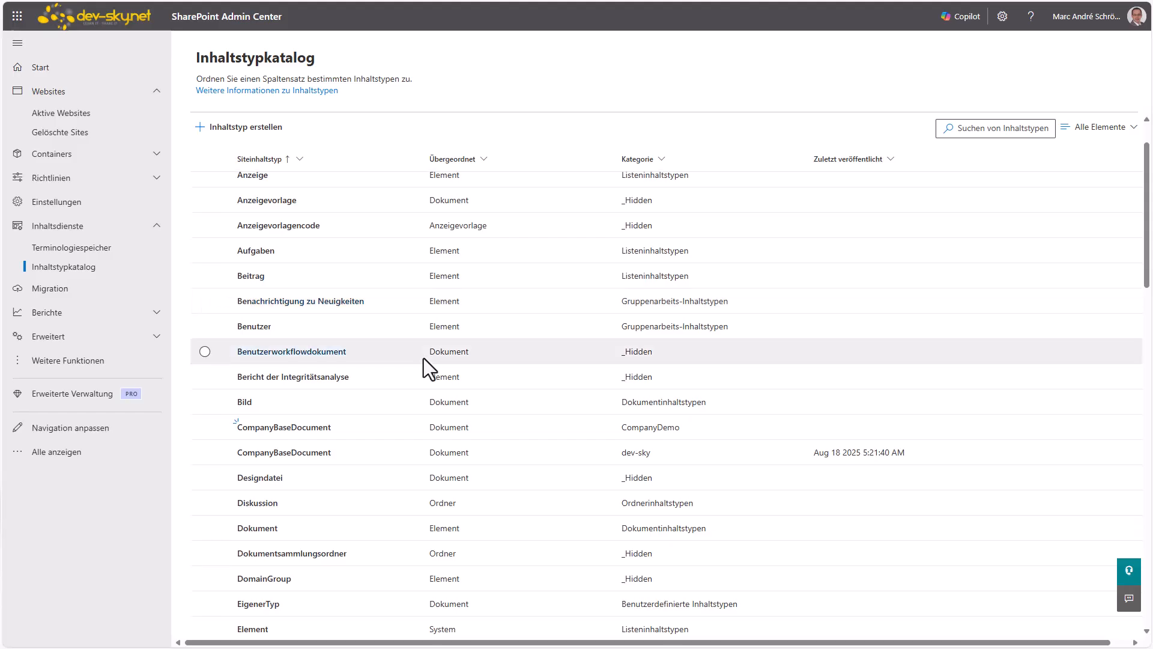
scroll(423, 358, "down", 3)
left_click(302, 255)
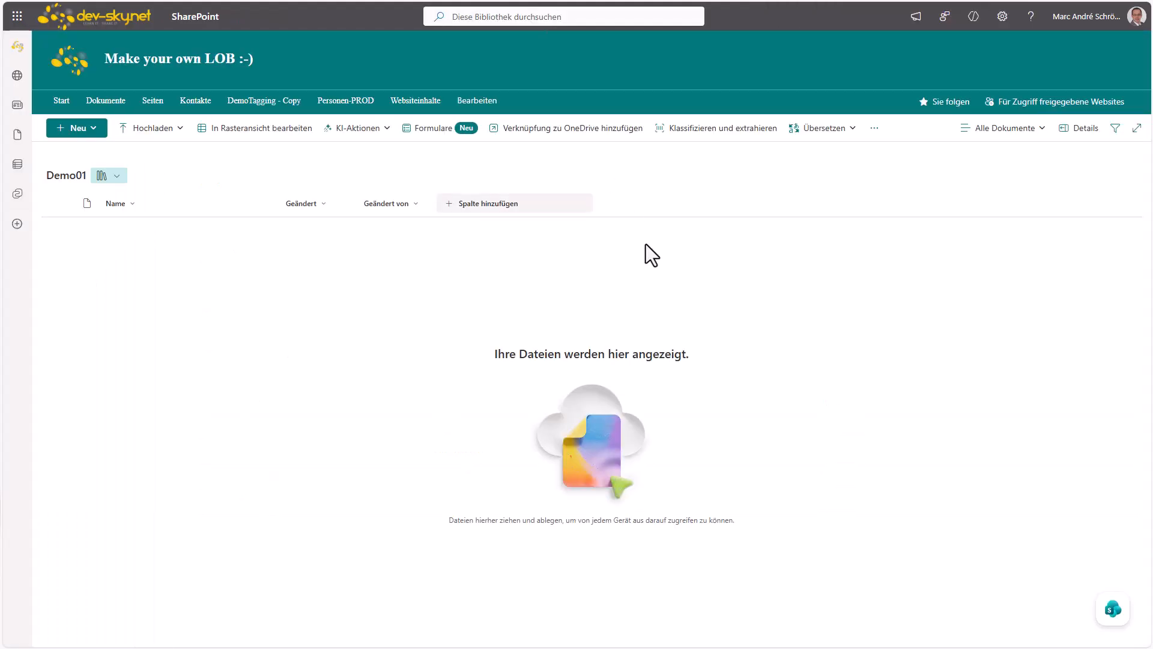
Step: Add the published Licence content type to the Demo01 document library
left_click(501, 206)
scroll(739, 282, "down", 6)
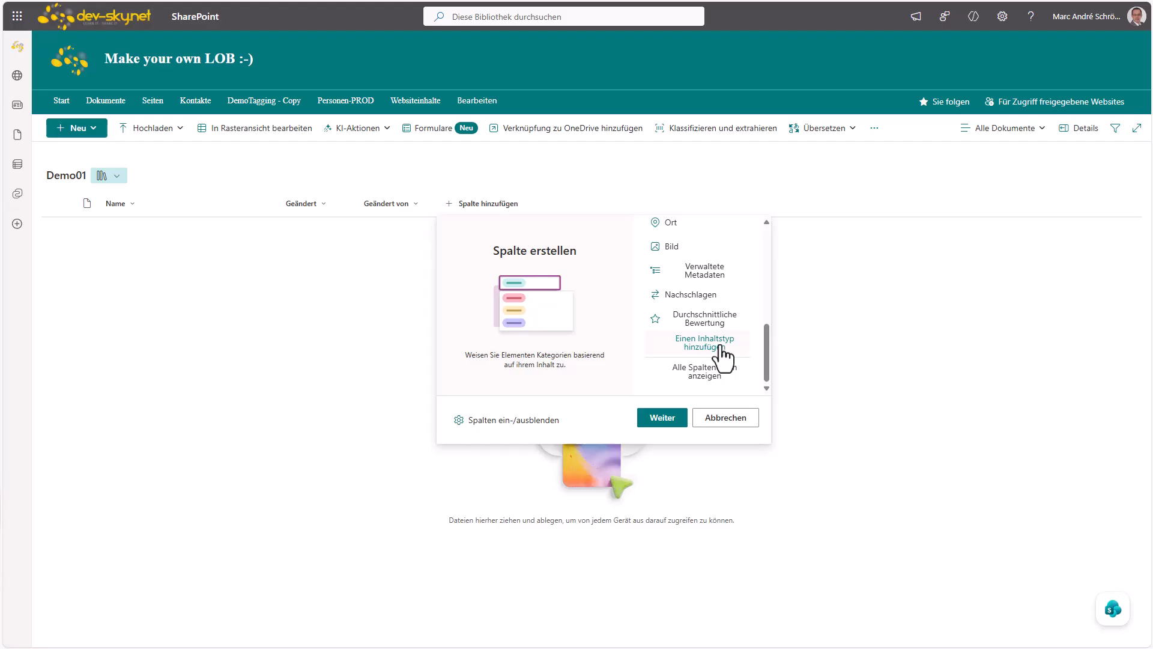
left_click(730, 350)
left_click(664, 419)
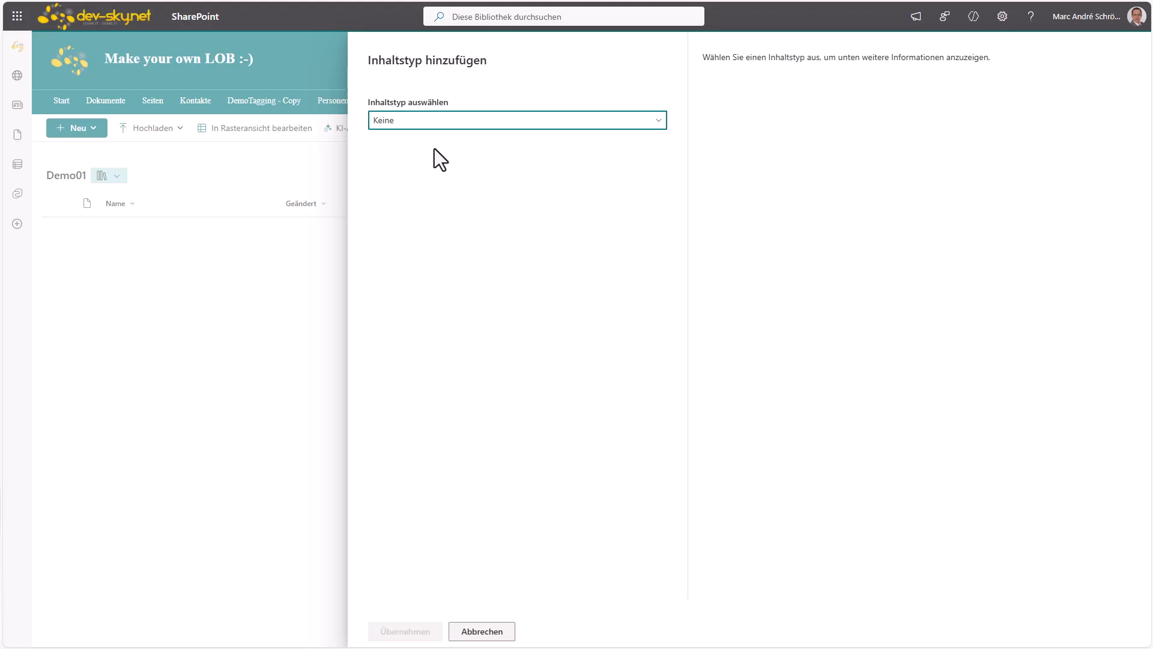
left_click(452, 123)
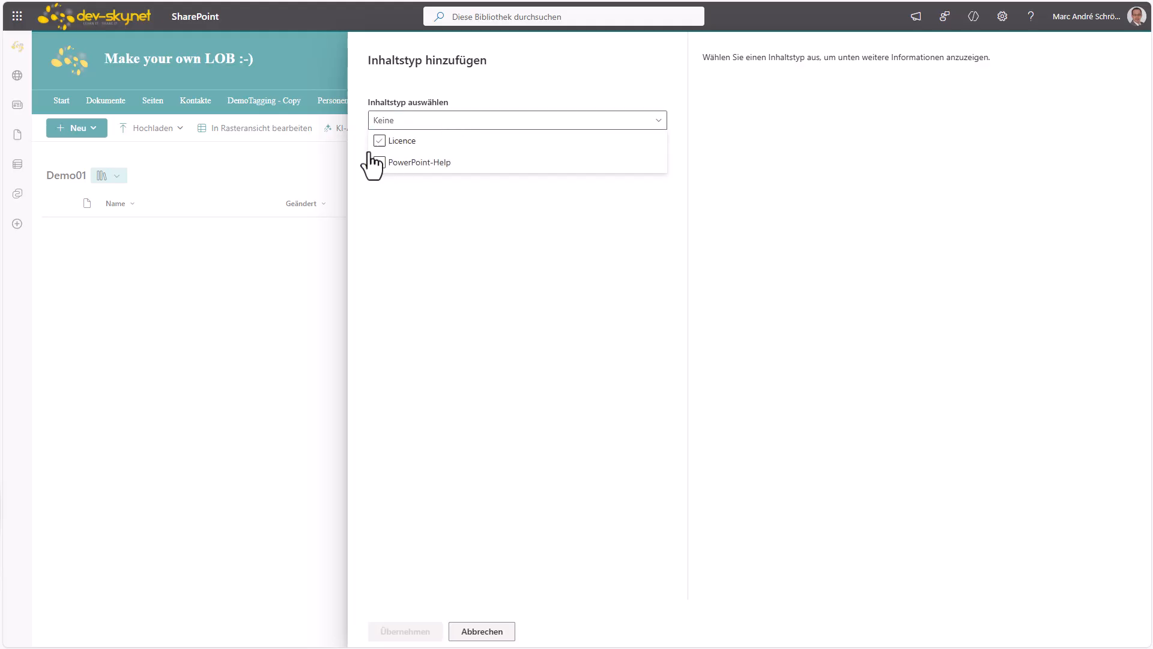
left_click(406, 142)
left_click(380, 145)
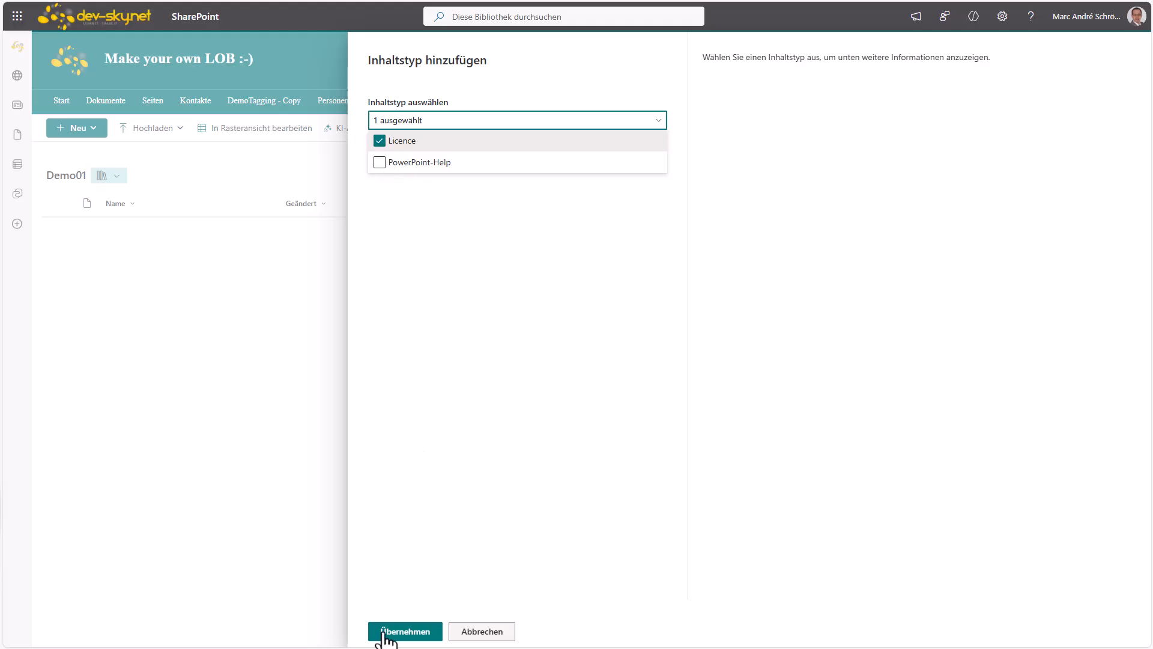
left_click(416, 631)
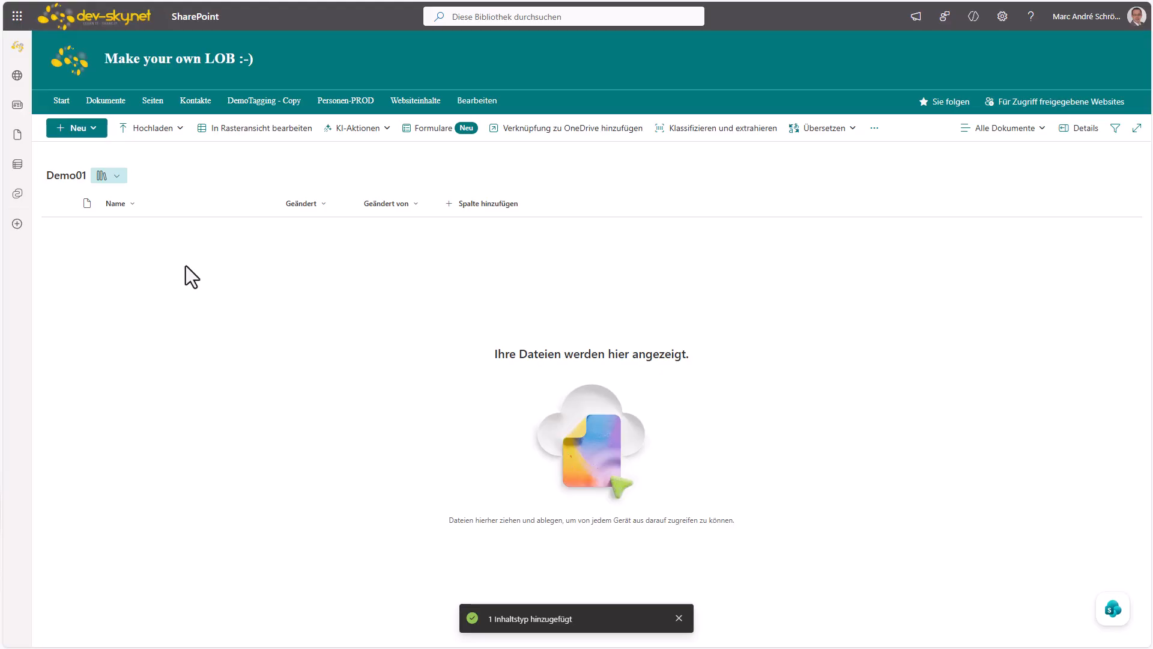
Step: Review the content types and advanced content type management option in Demo01's library settings, and return to the library without changes
left_click(1002, 16)
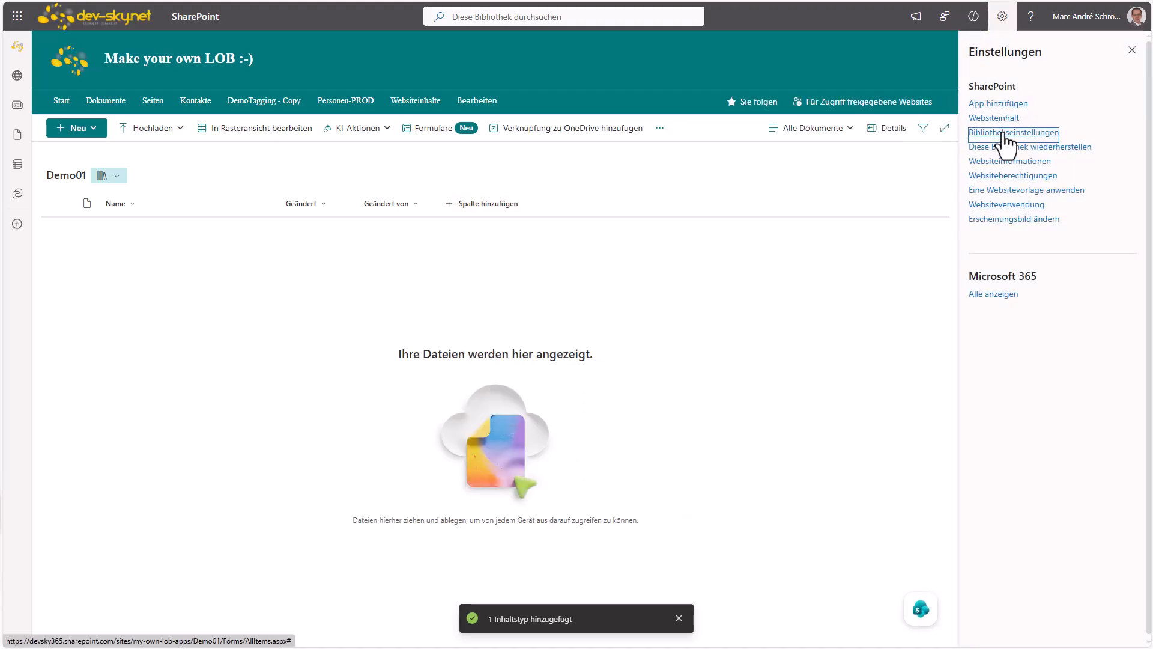
left_click(1004, 137)
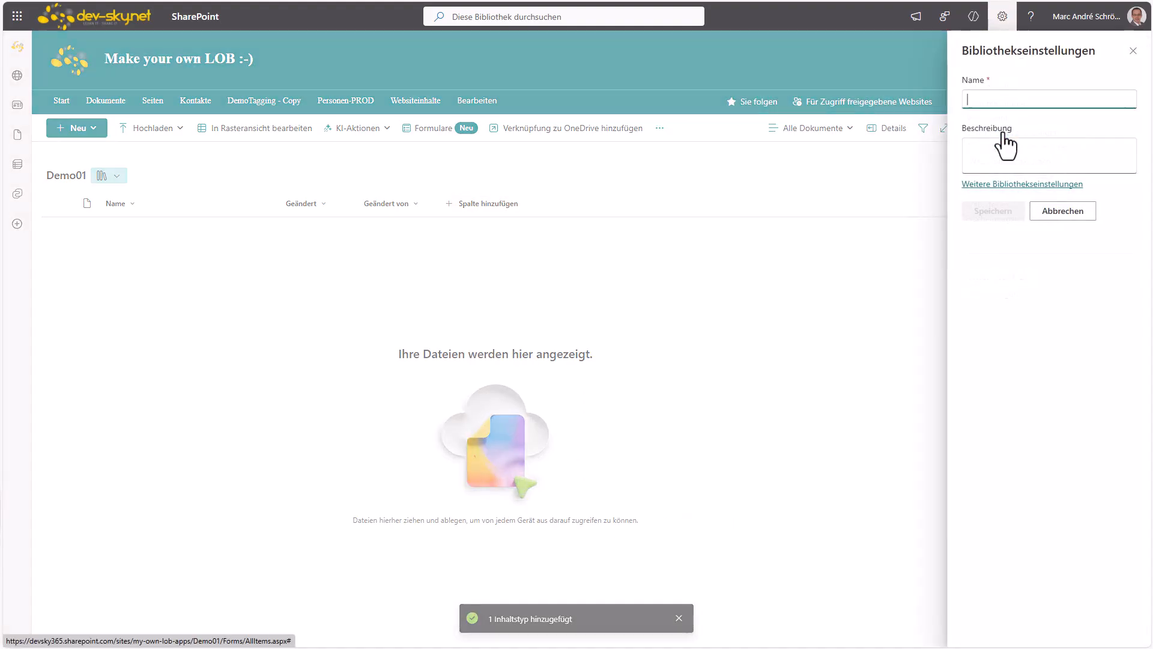
left_click(1013, 183)
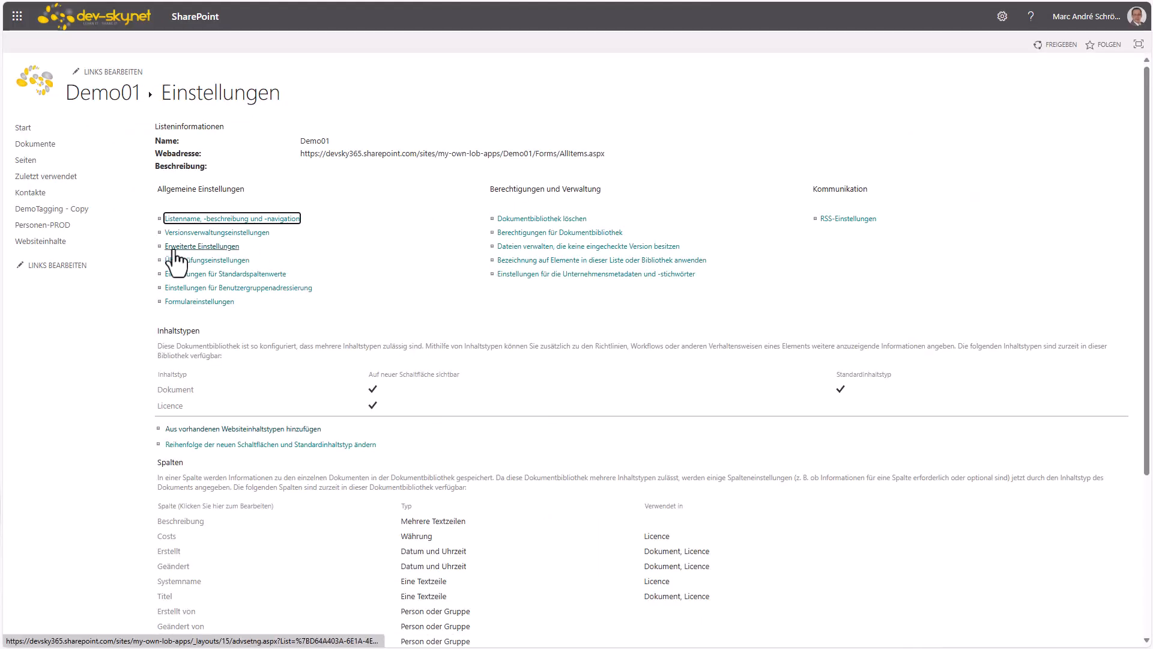
left_click(213, 247)
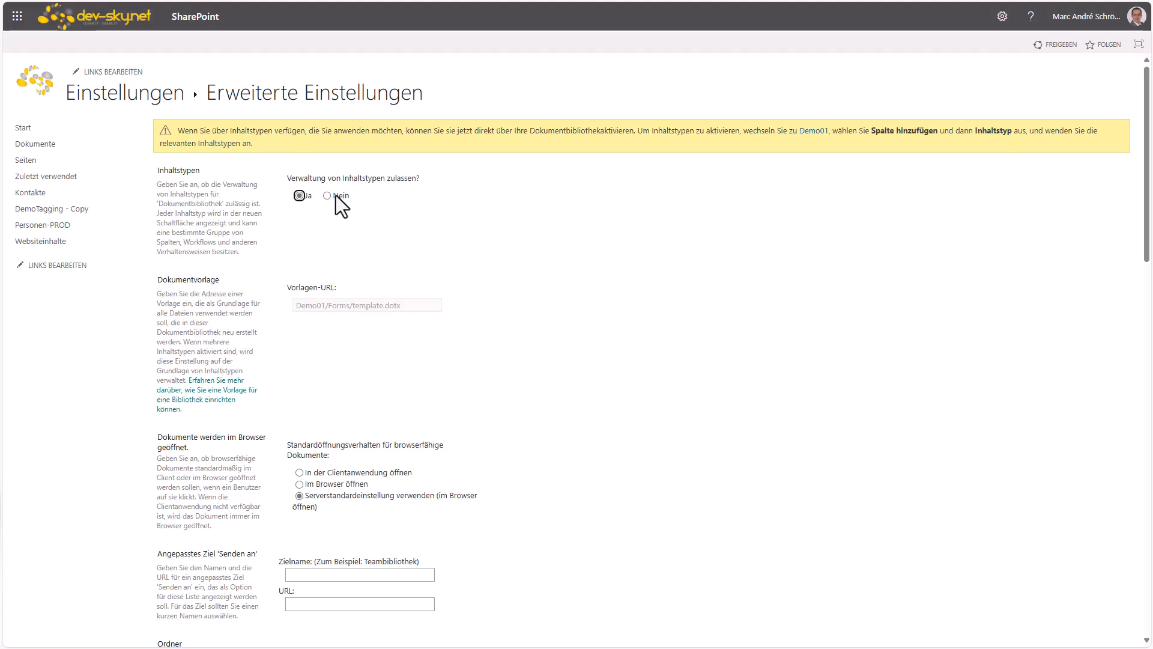
left_click(110, 97)
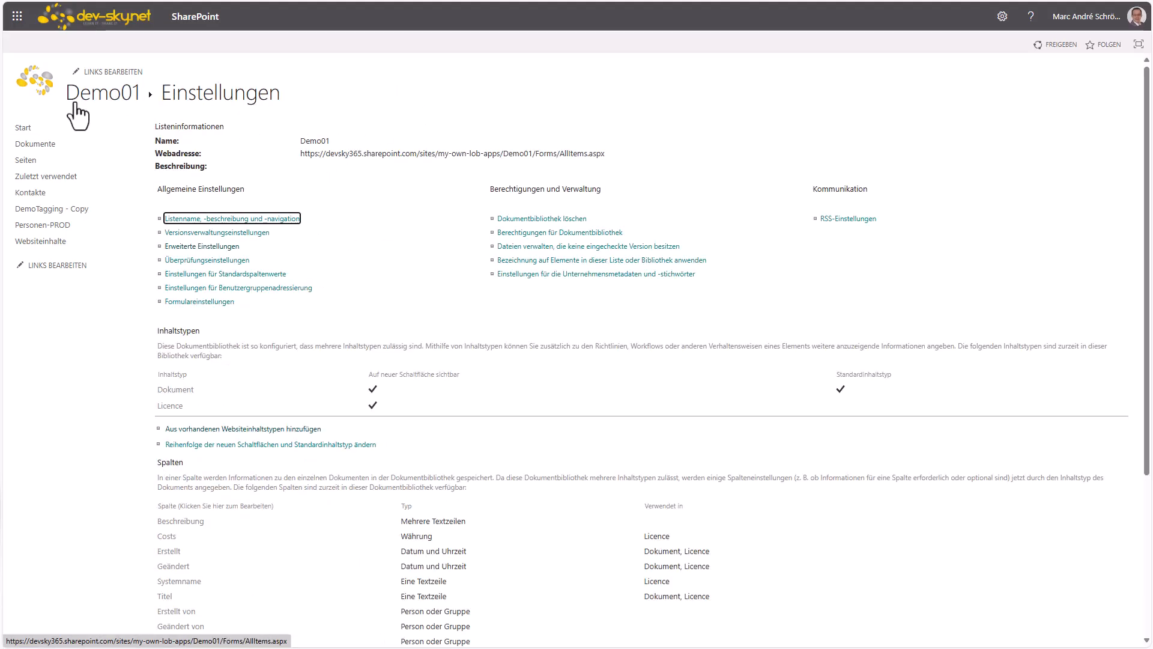
left_click(74, 99)
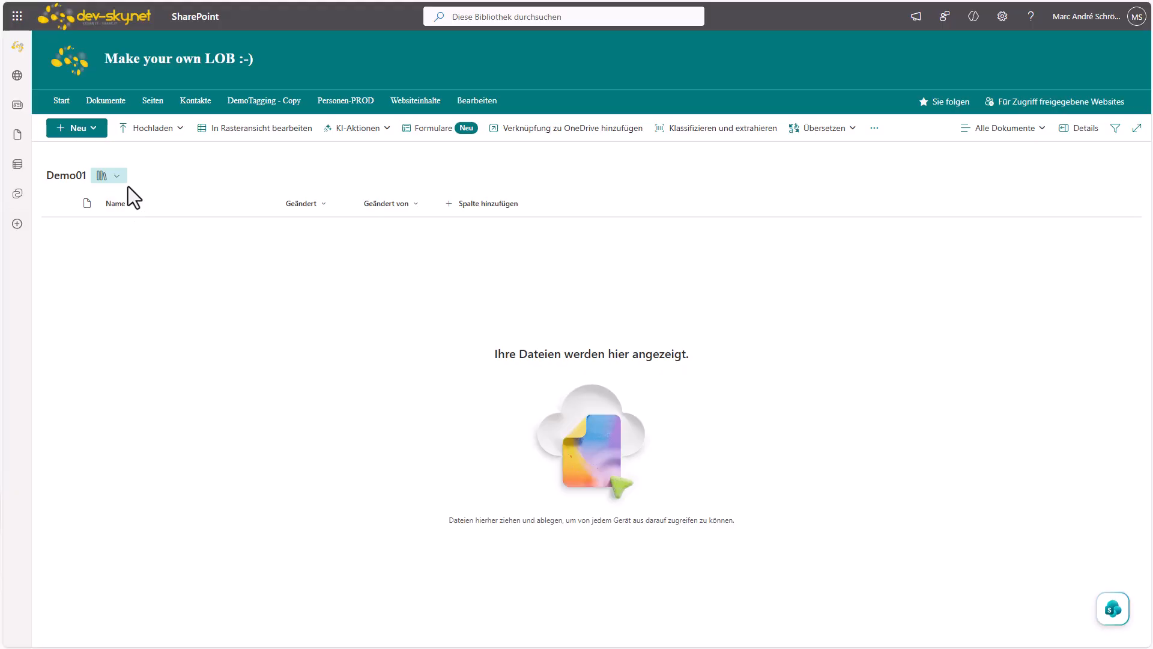
Step: Check which content types are offered for new items in Demo01, without creating one
left_click(94, 132)
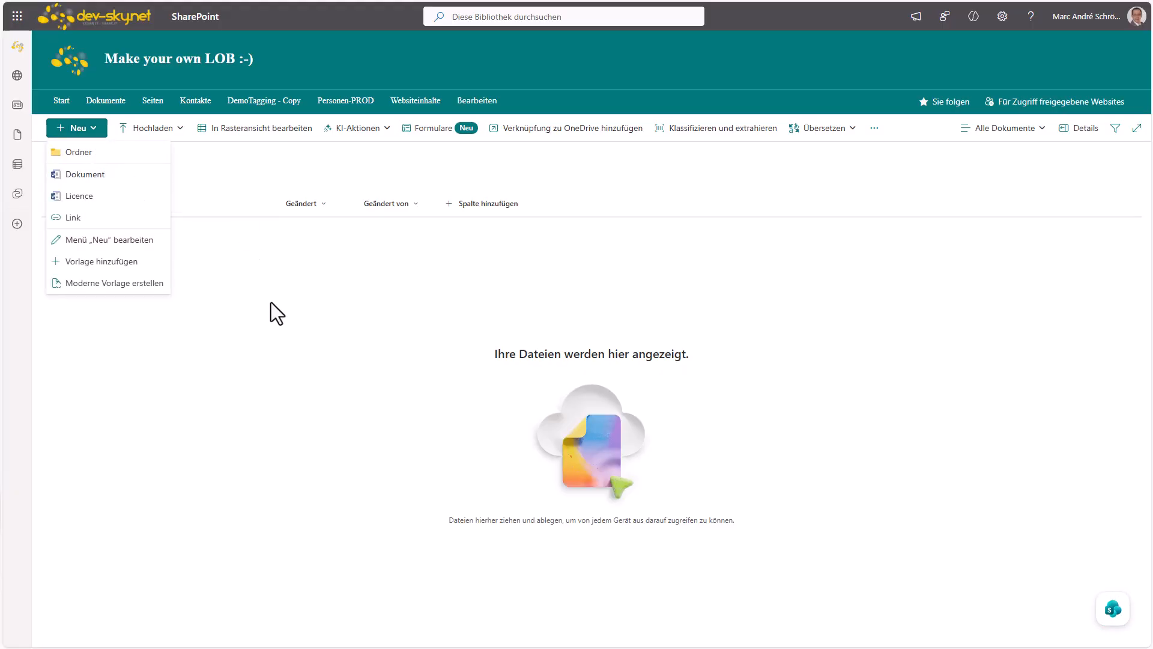
left_click(172, 224)
left_click(94, 131)
left_click(290, 286)
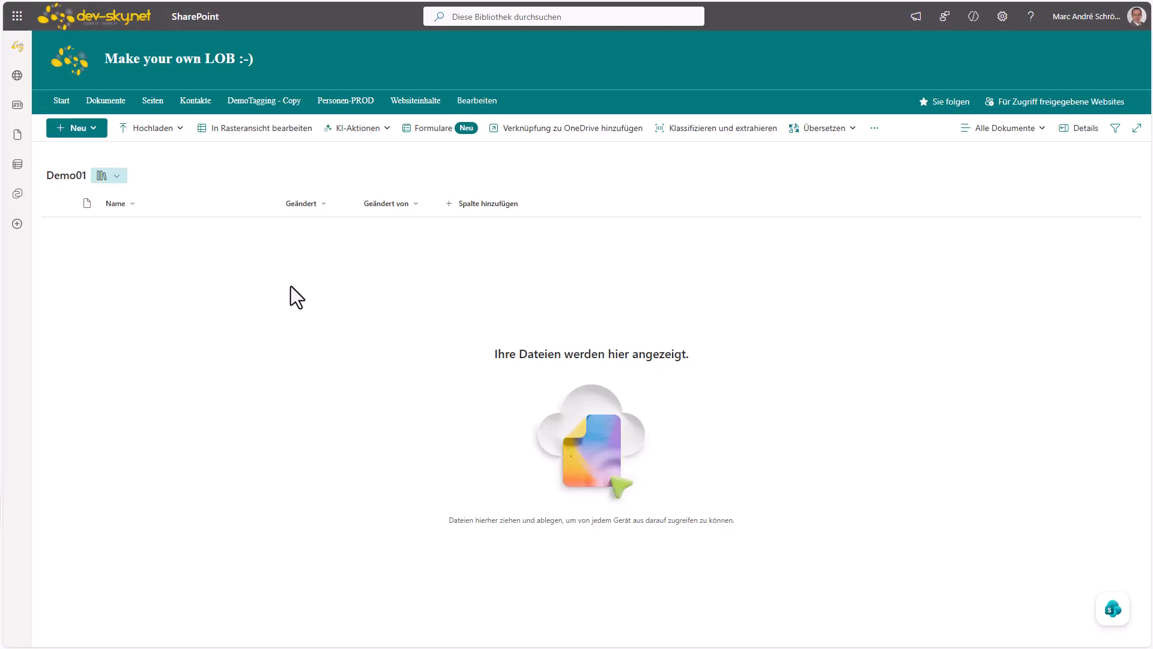